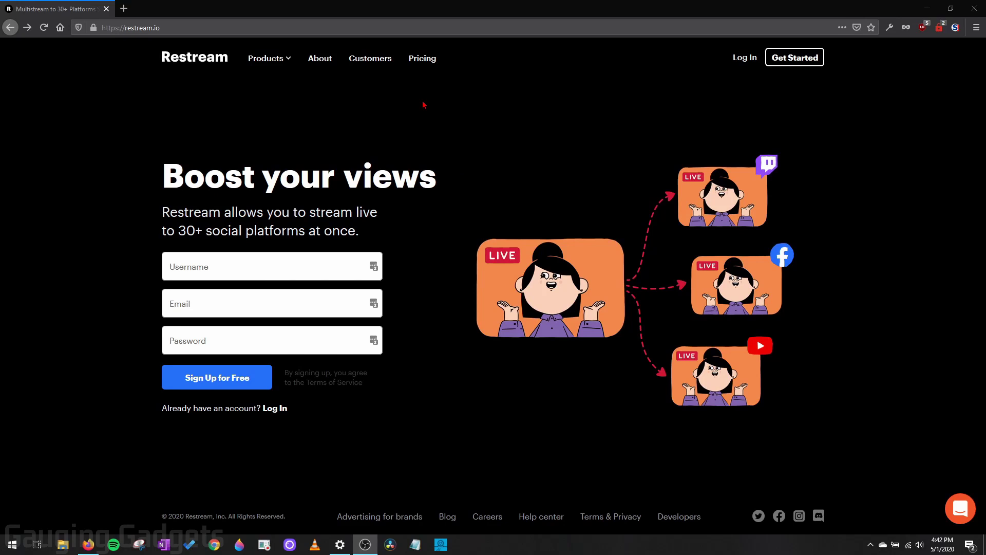
# - Open the pricing page and compare the Free, Standard and Professional plans for individuals
pyautogui.click(421, 60)
pyautogui.scroll(-1, 226, 298)
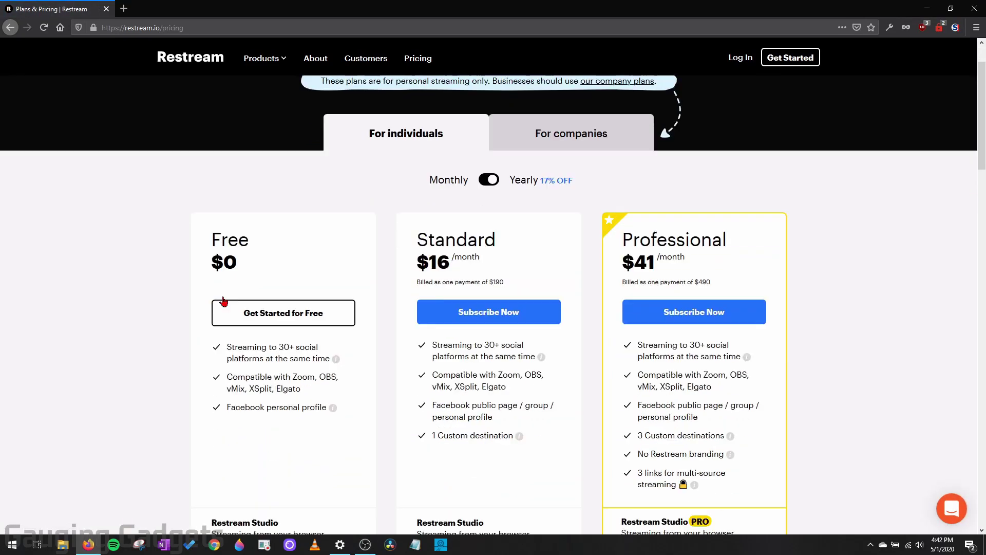
pyautogui.scroll(-1, 205, 298)
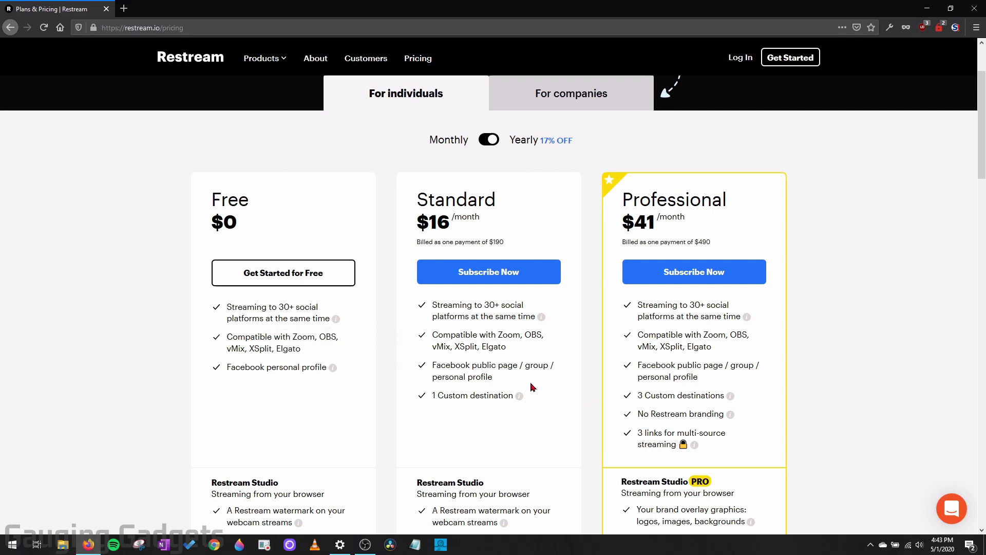
pyautogui.scroll(-1, 537, 379)
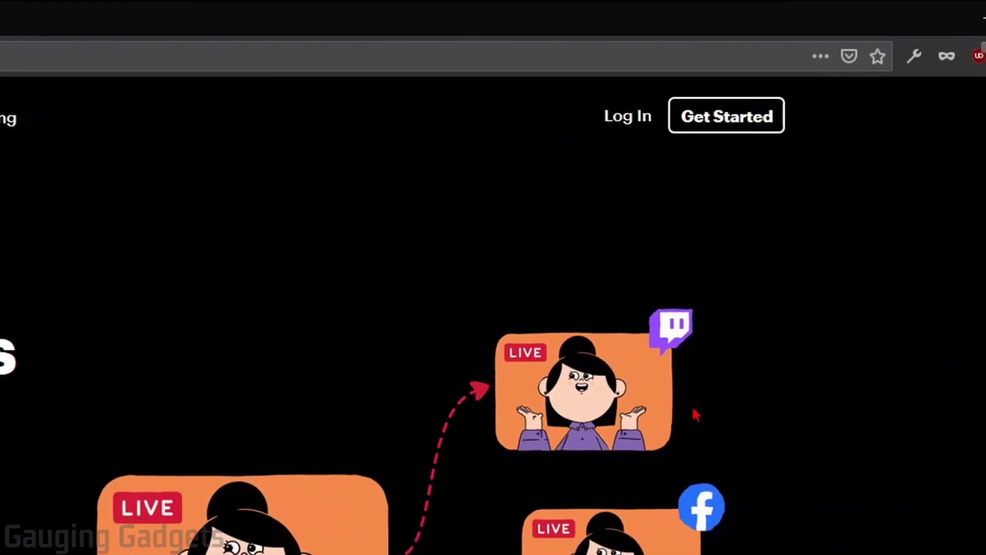
# - Open the account sign-up form and allow LastPass to fill it
pyautogui.click(752, 121)
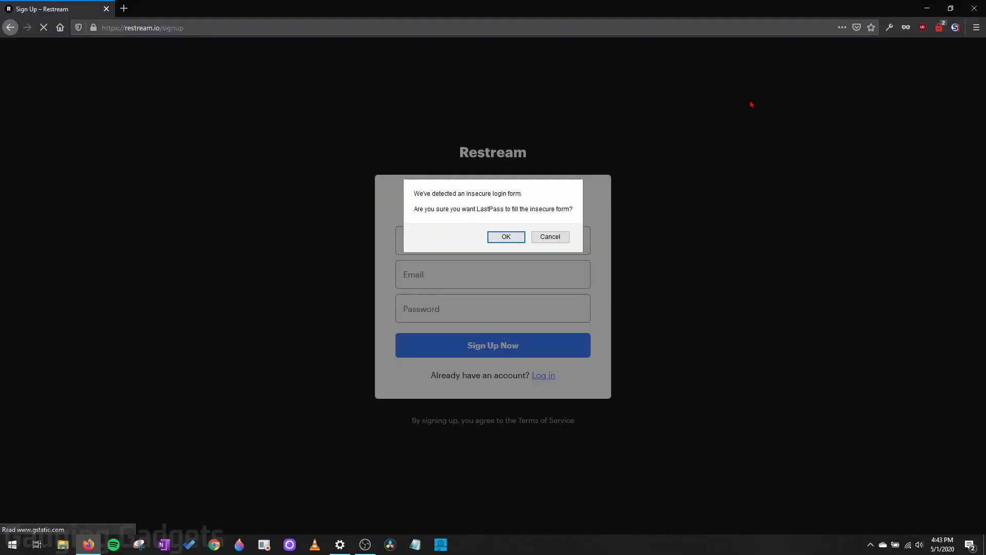
pyautogui.click(506, 236)
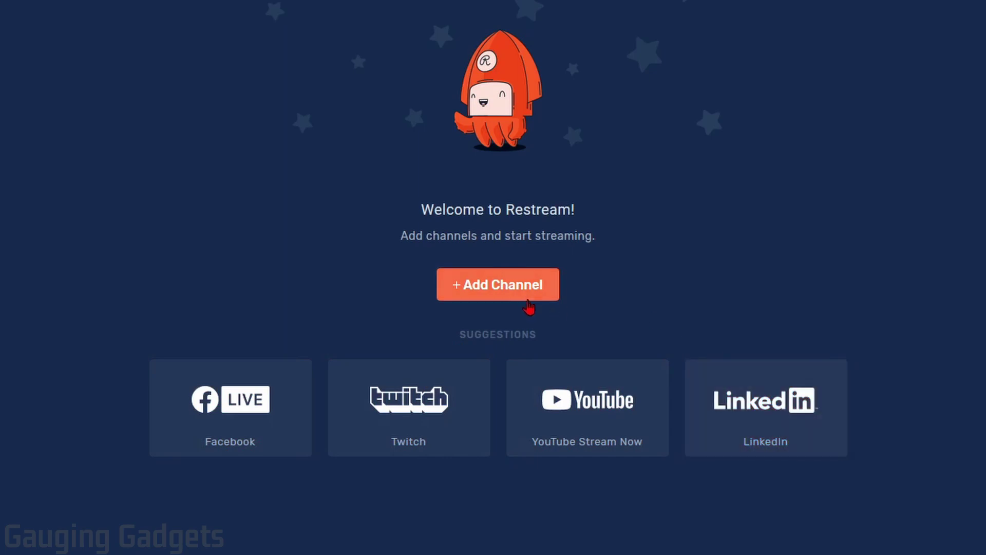
# - Add Twitch as a streaming channel and authorize Restream.io to access the Twitch account
pyautogui.click(527, 303)
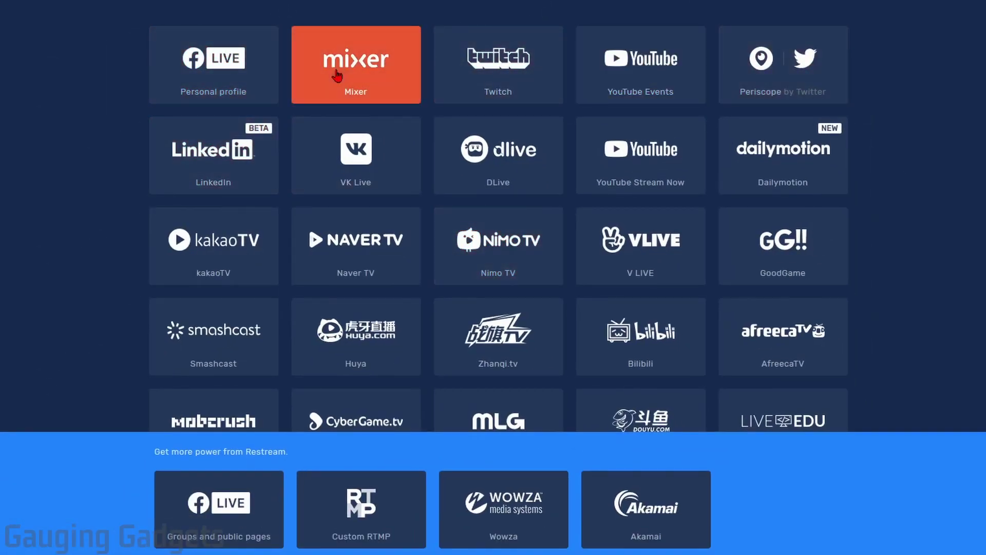
pyautogui.scroll(-5, 540, 129)
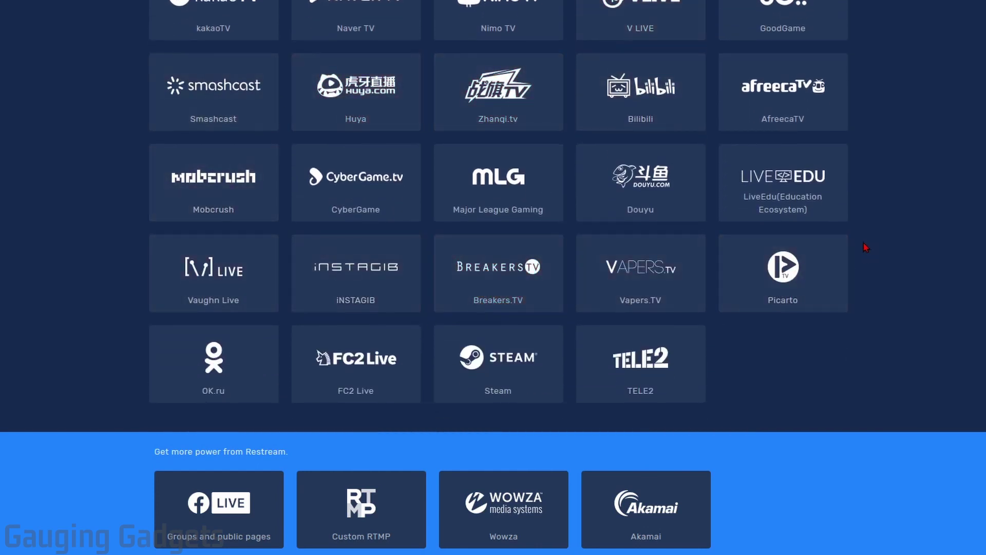
pyautogui.scroll(5, 894, 256)
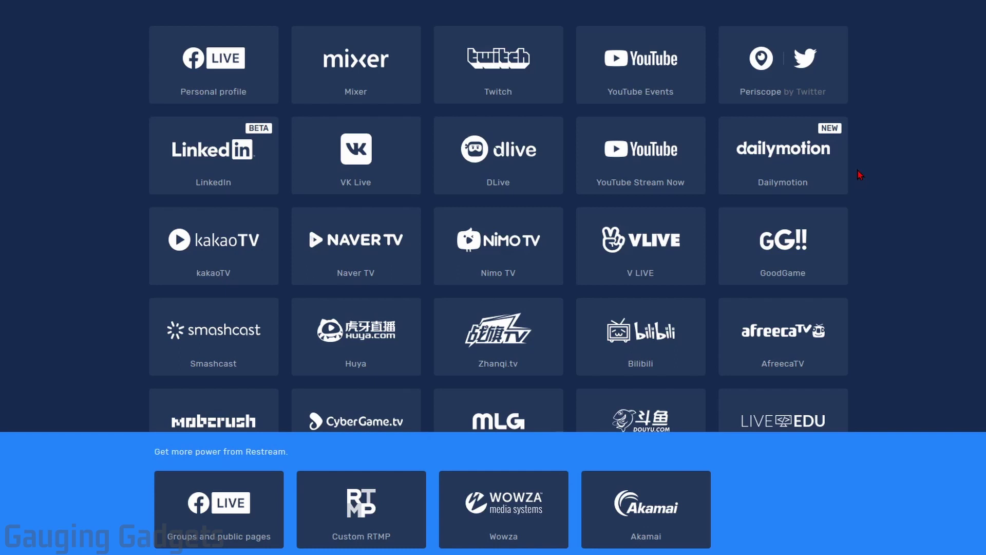
pyautogui.click(520, 82)
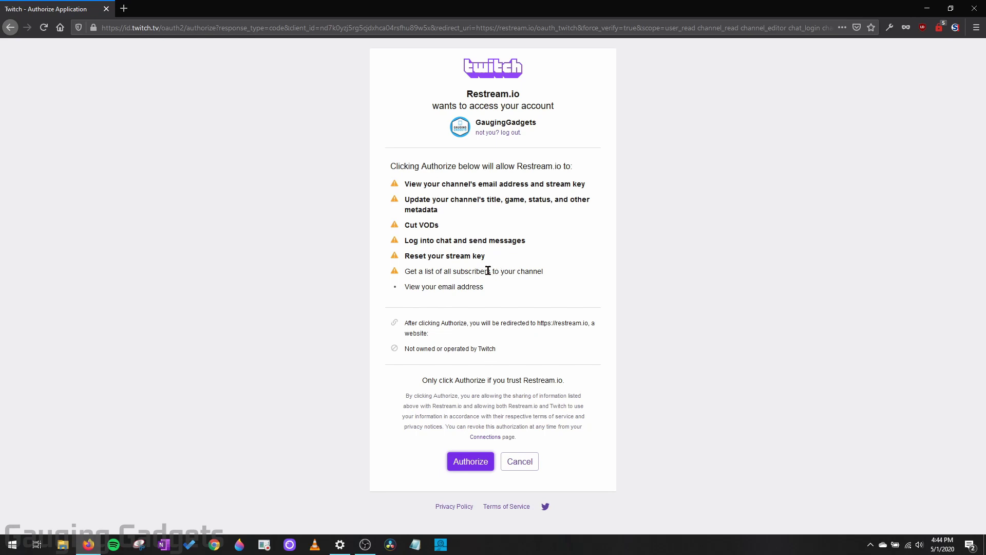
pyautogui.click(463, 461)
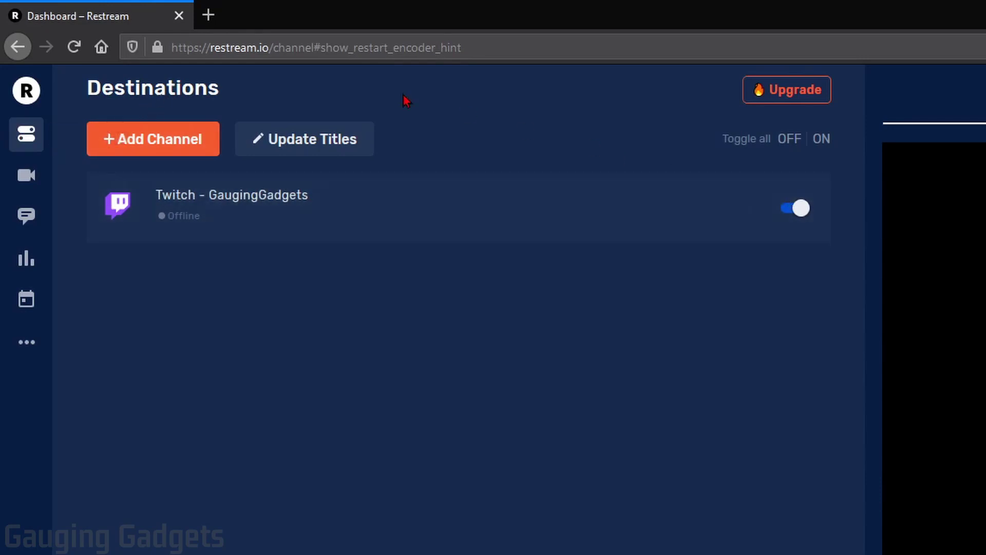
# - Add a Facebook channel, set it to stream to the public page Gauging Gadgets, and save its settings
pyautogui.click(144, 152)
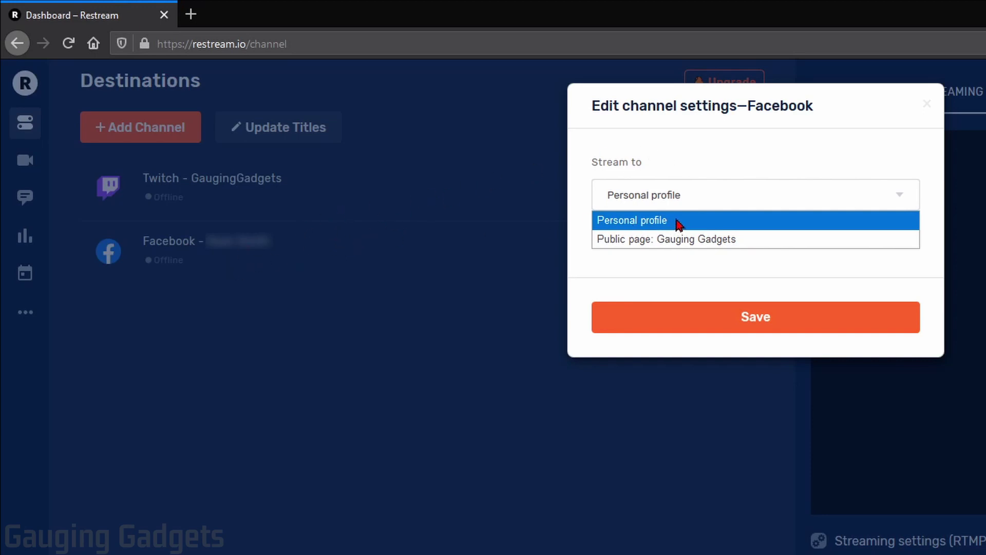
pyautogui.click(751, 242)
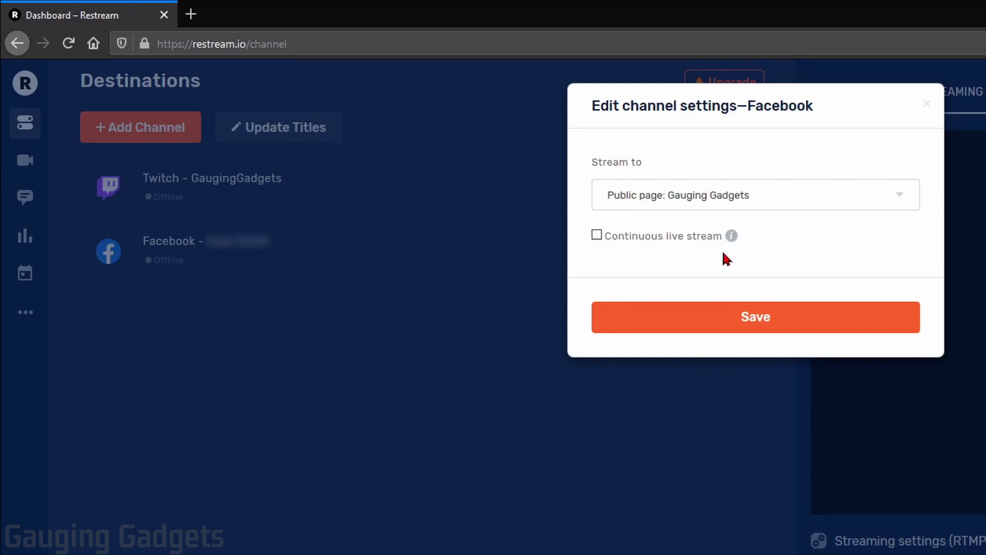
pyautogui.click(756, 325)
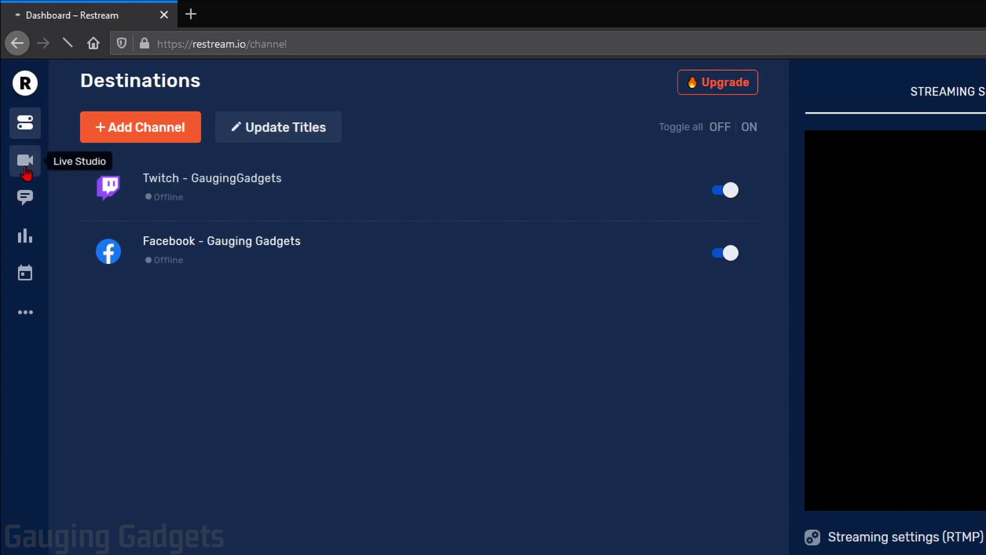
# - Open Live Studio and allow it to use the HD Pro Webcam C920 camera and the Elite SuperAmp PC microphone
pyautogui.click(25, 172)
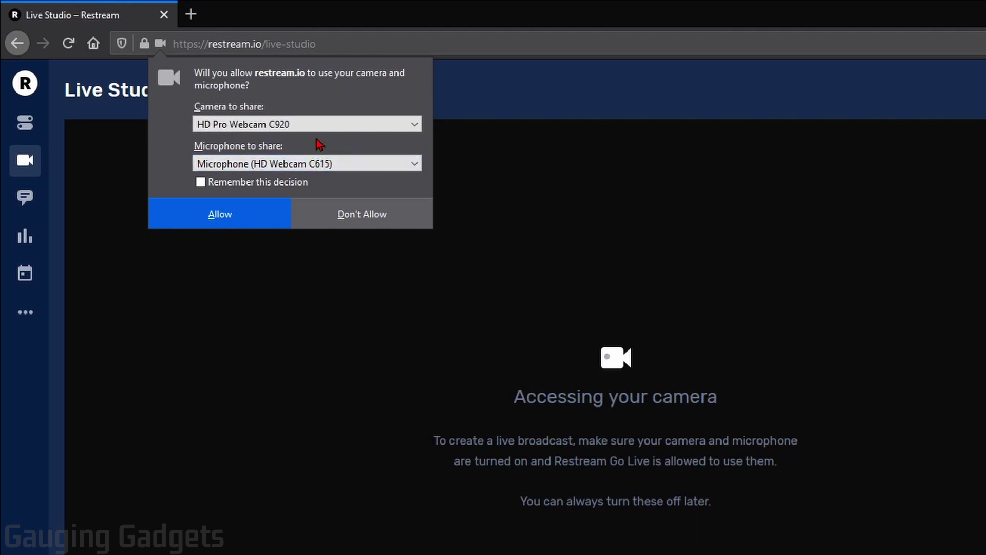
pyautogui.click(303, 129)
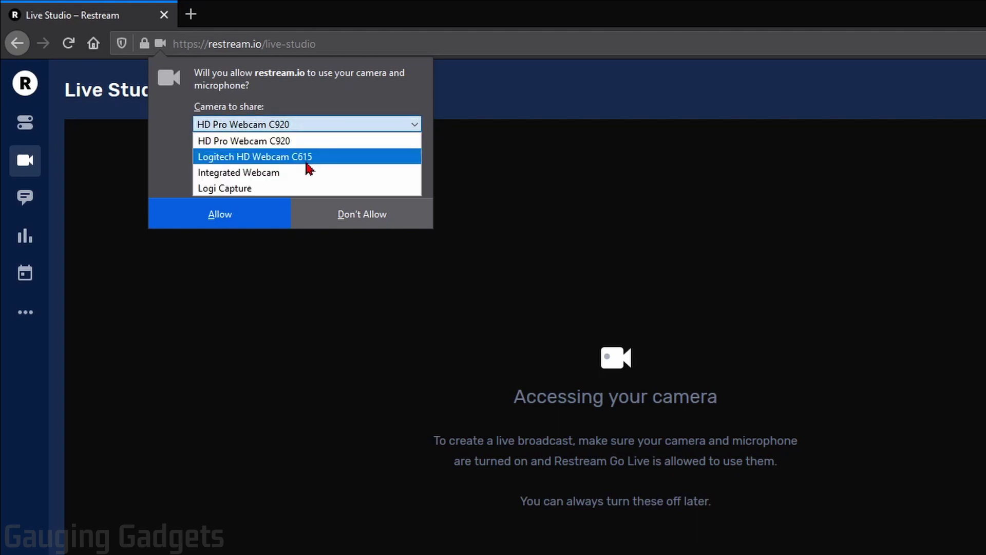
pyautogui.click(308, 141)
pyautogui.click(337, 164)
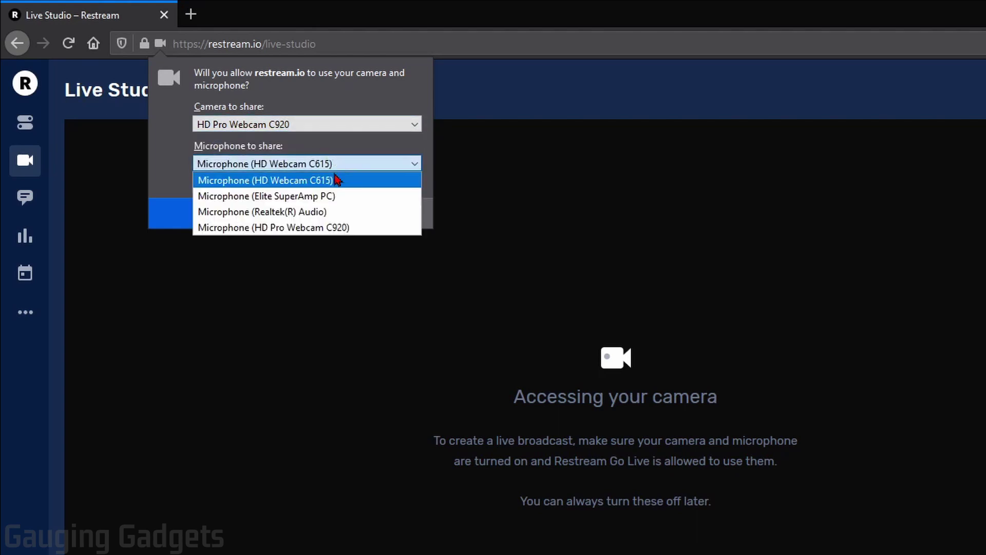
pyautogui.click(335, 195)
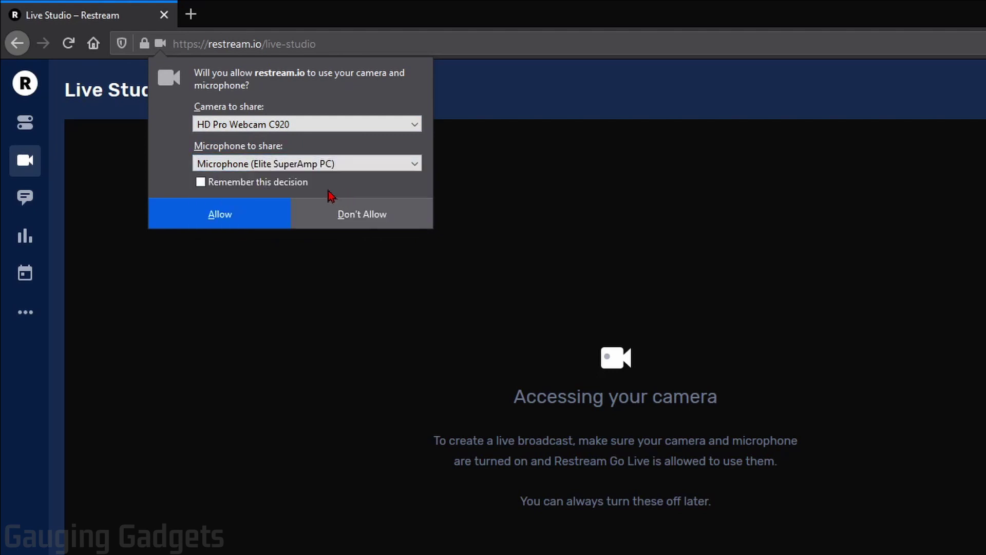
pyautogui.click(220, 214)
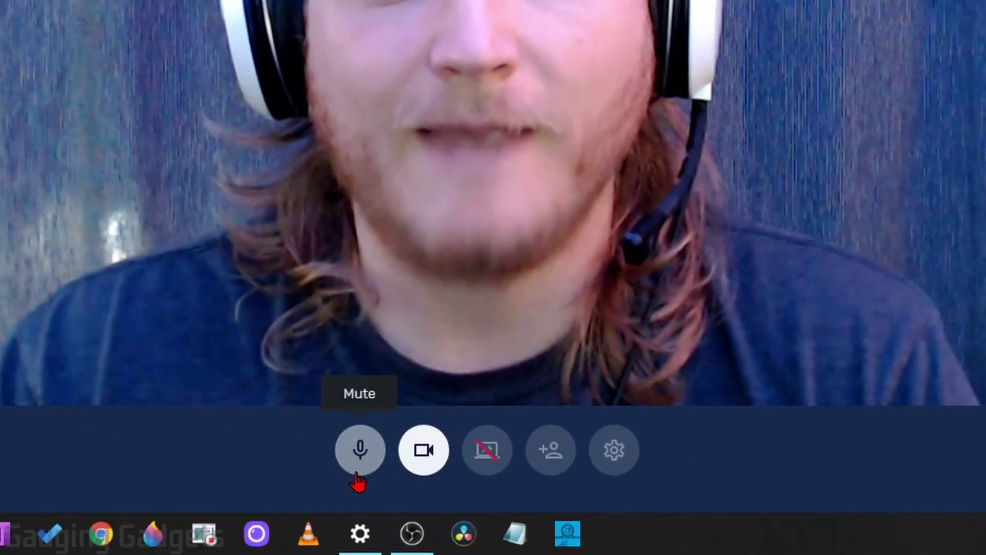
# - Mute the studio microphone and unmute it again
pyautogui.click(360, 451)
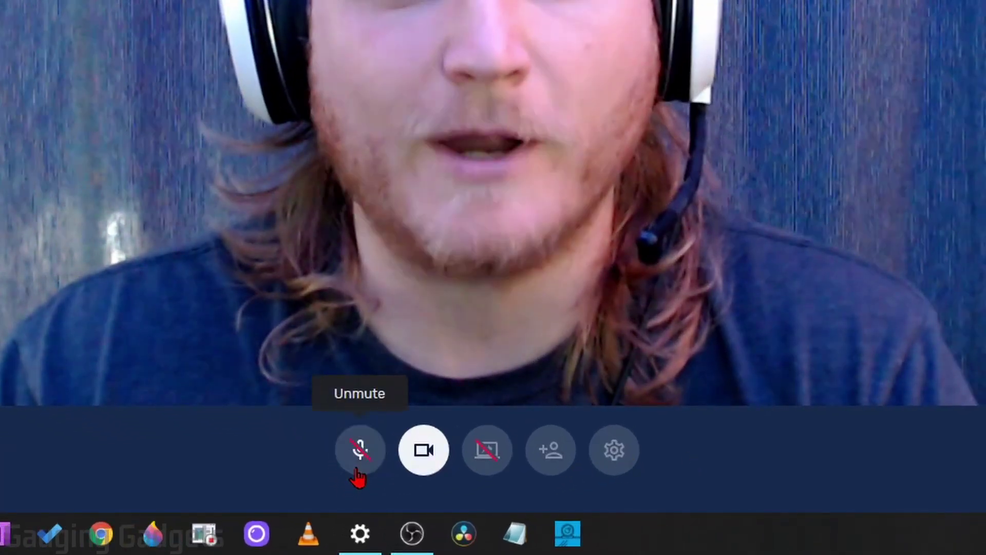
pyautogui.click(360, 451)
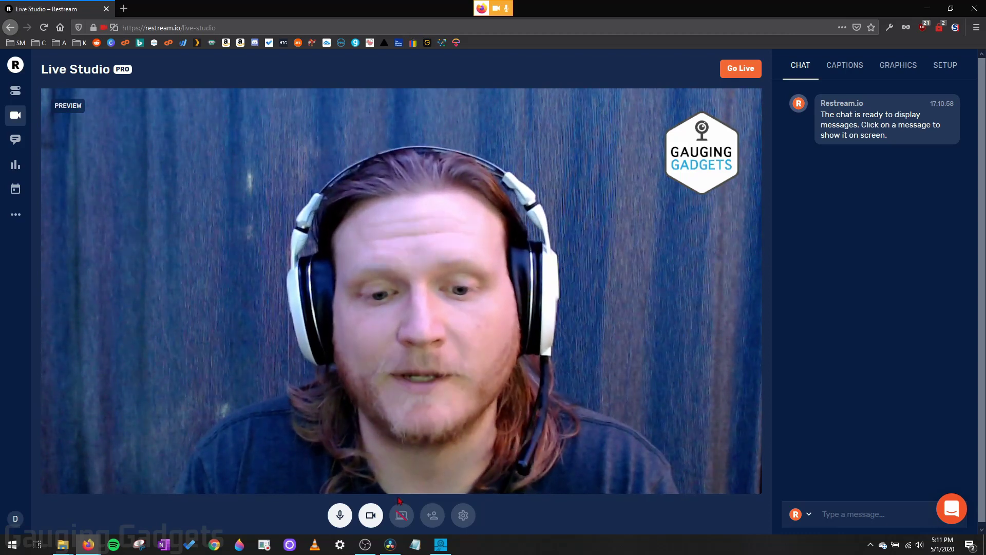
# - Share Screen 2 in the studio preview and check the shared desktop by moving the browser window aside and maximizing it again
pyautogui.click(401, 515)
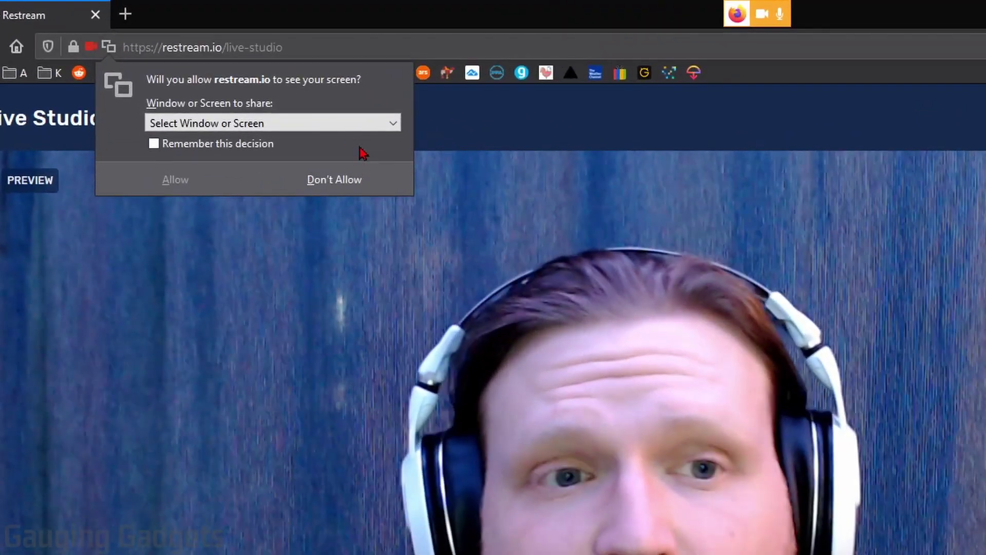
pyautogui.click(254, 73)
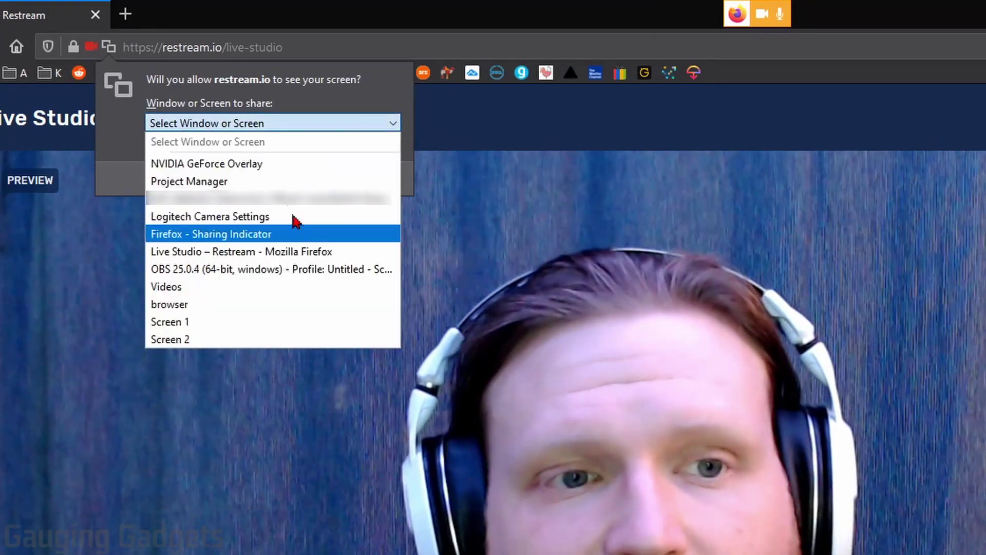
pyautogui.click(220, 328)
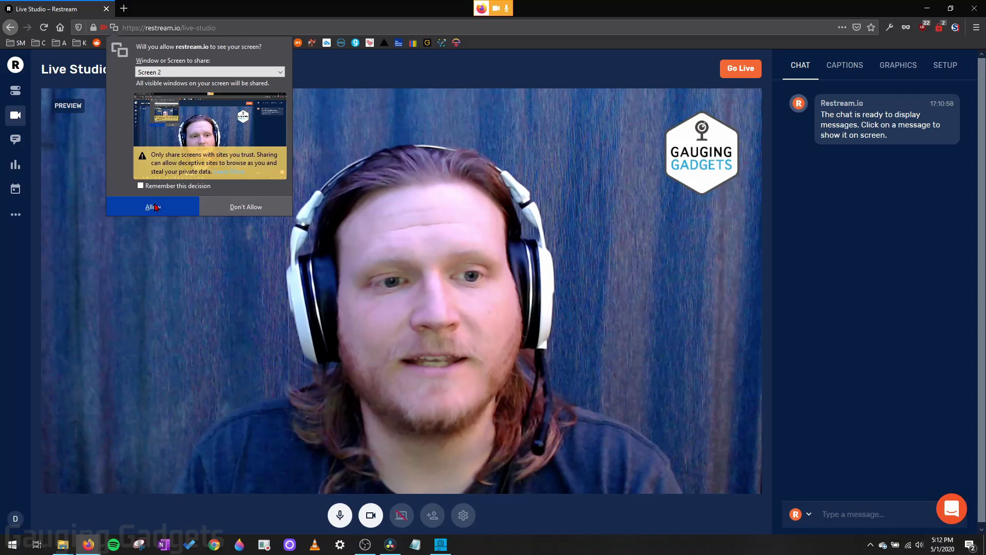
pyautogui.click(180, 351)
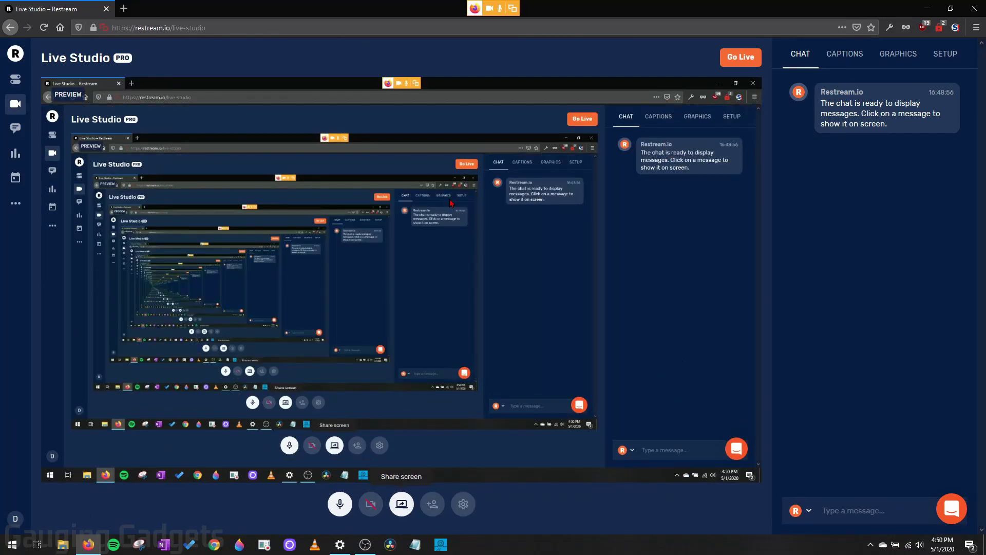
pyautogui.moveTo(268, 11); pyautogui.dragTo(740, 82)
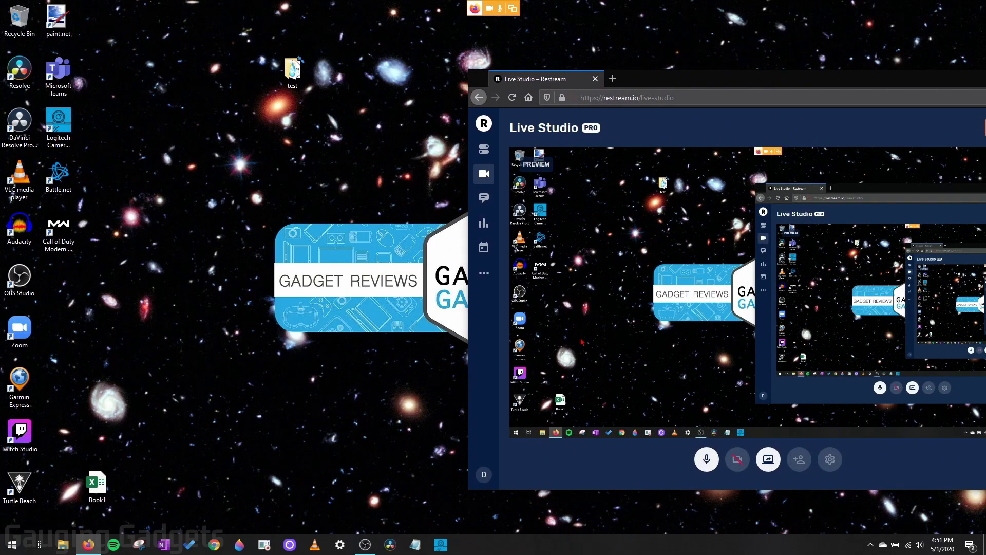
pyautogui.doubleClick(732, 79)
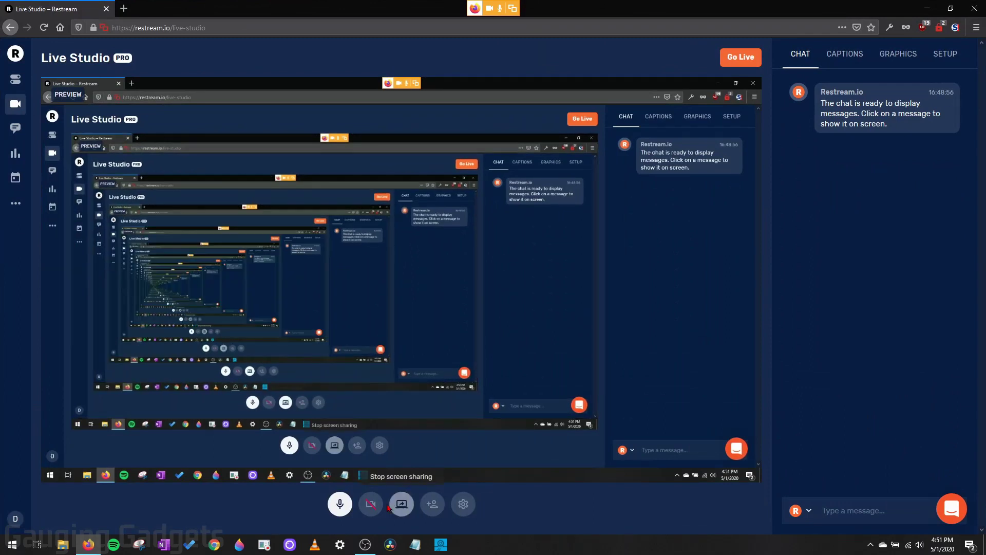
# - Switch the preview from the shared screen back to the webcam and decline a new screen-sharing request
pyautogui.click(373, 506)
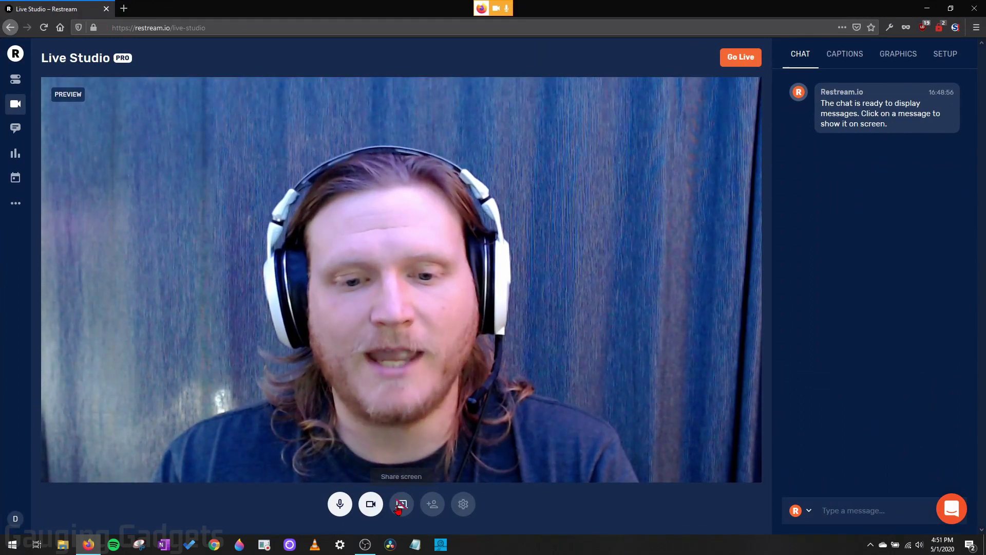
pyautogui.click(401, 504)
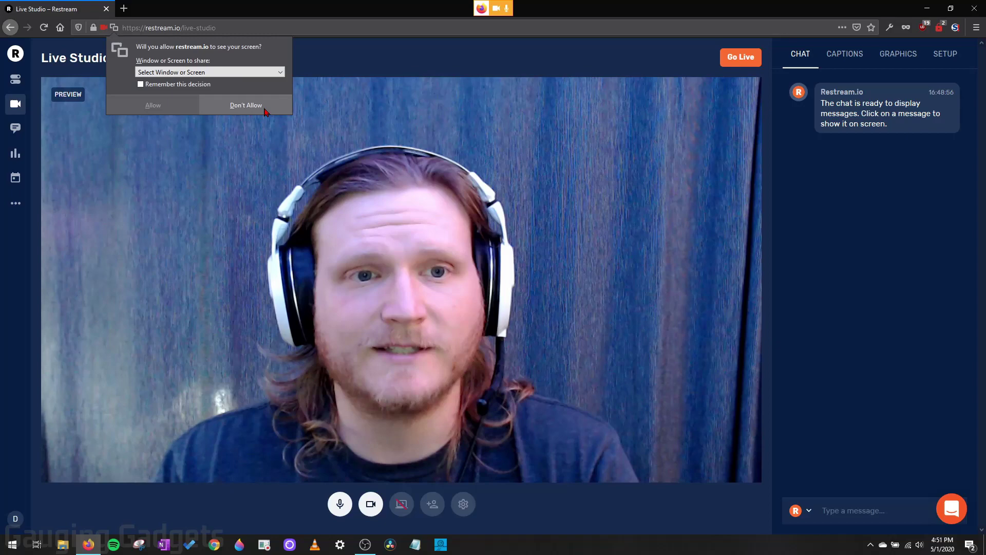
pyautogui.click(250, 105)
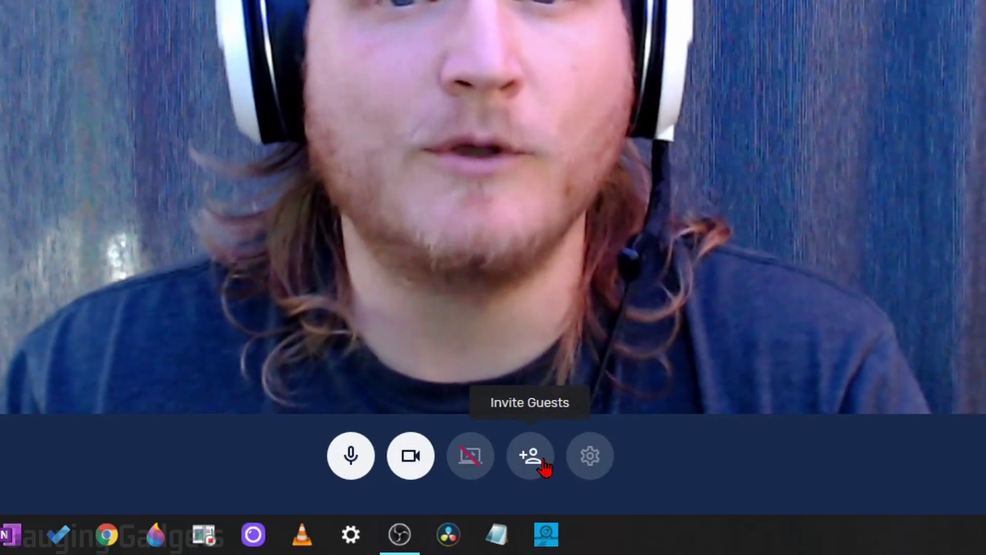
# - Examine the guest invitation option and the studio's audio and video input settings
pyautogui.click(544, 467)
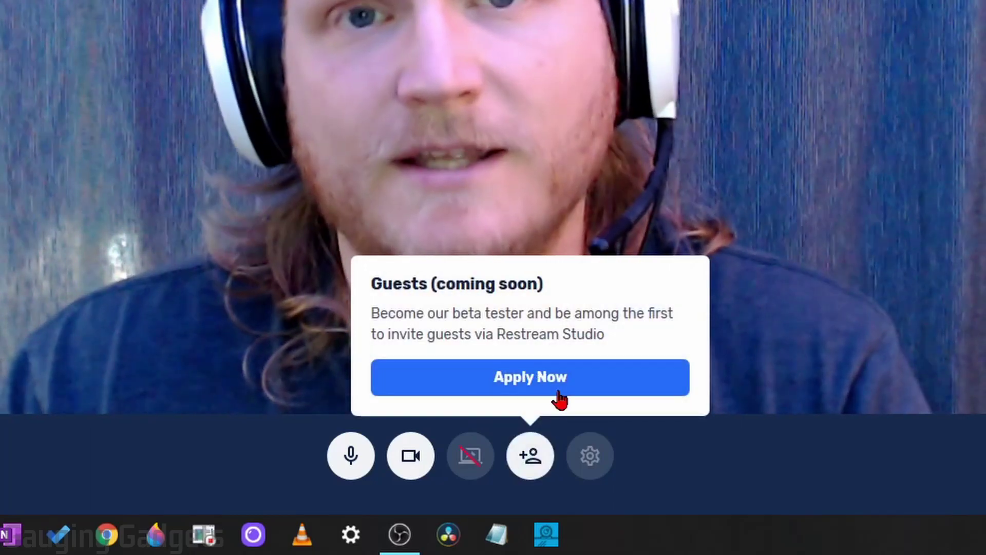
pyautogui.click(675, 467)
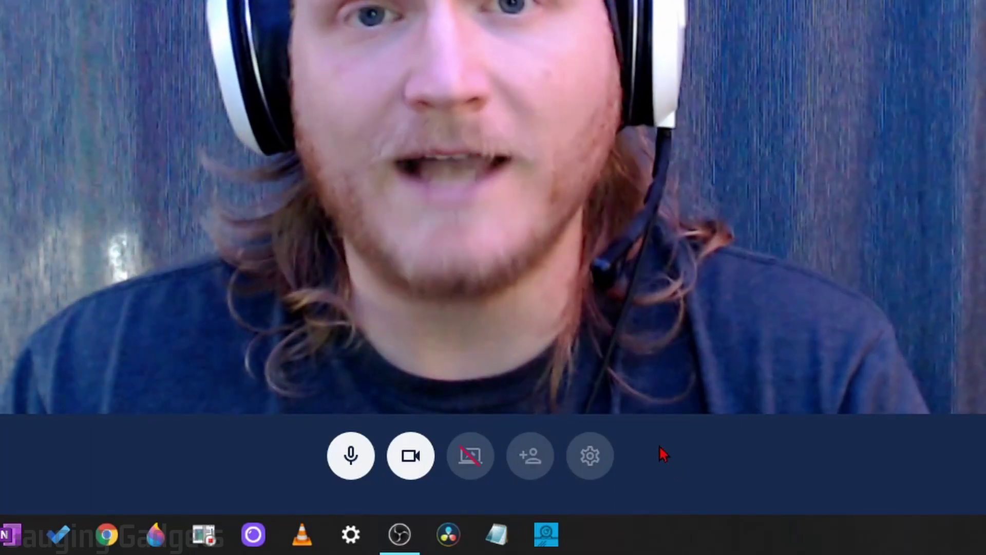
pyautogui.click(605, 464)
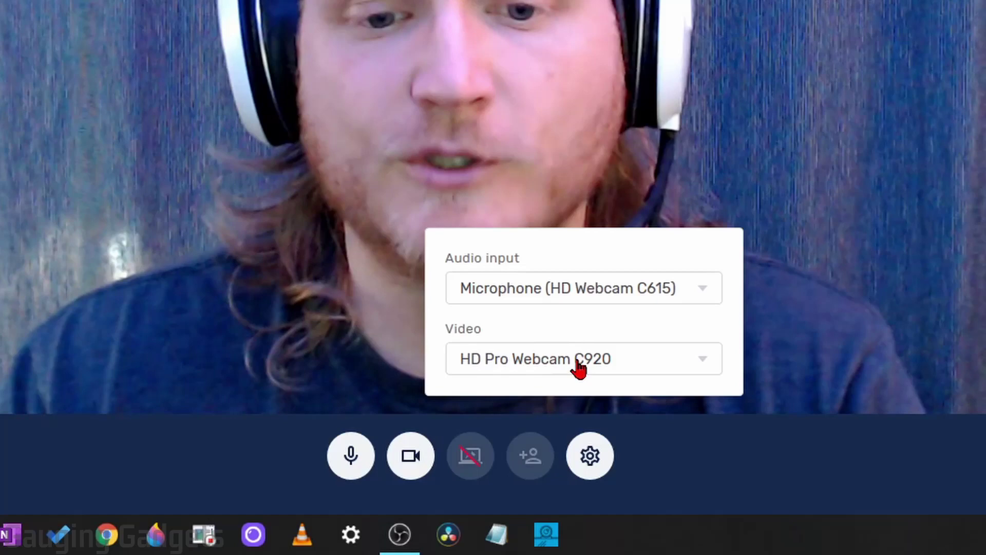
pyautogui.click(616, 291)
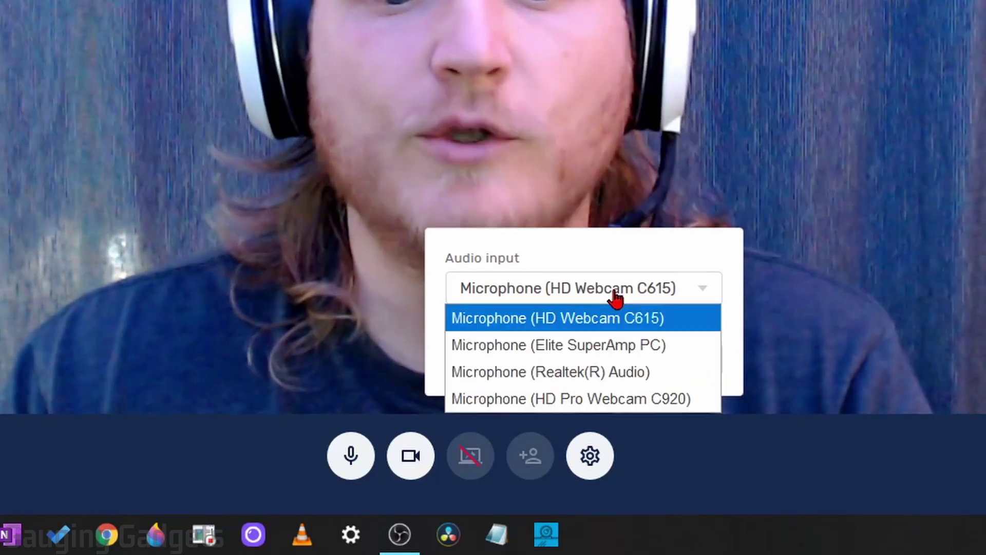
pyautogui.click(717, 276)
pyautogui.click(654, 363)
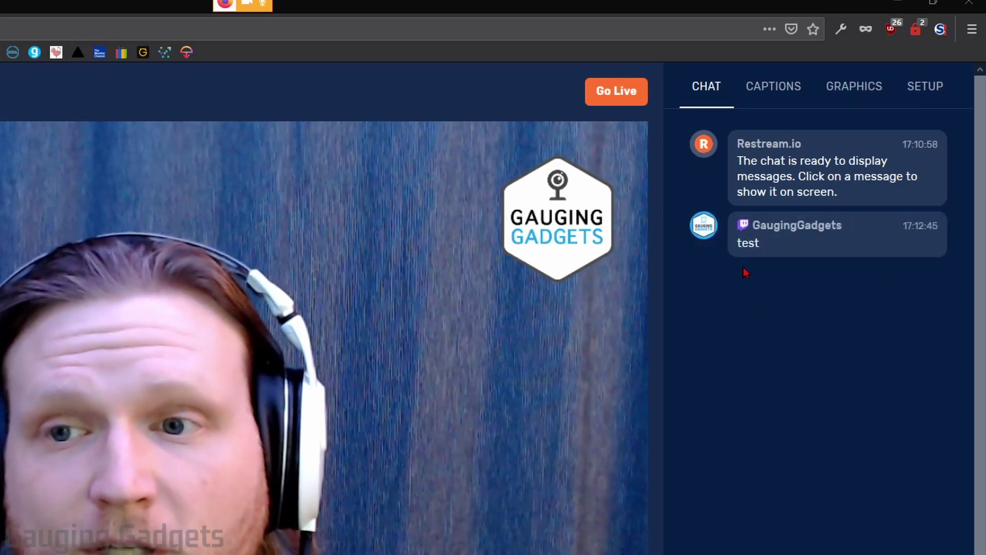
pyautogui.moveTo(745, 245)
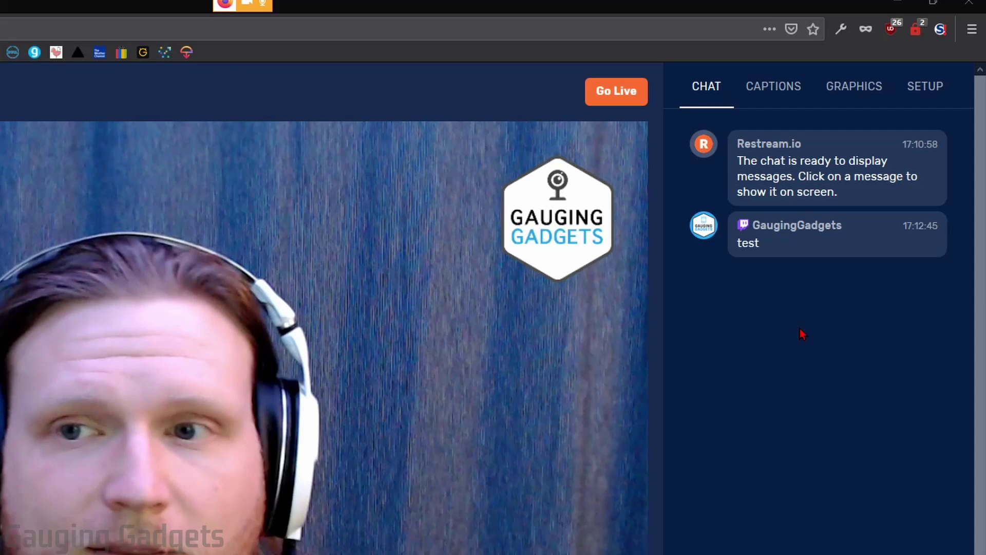
# - Show the "test" chat message on the stream preview and hide it again
pyautogui.moveTo(832, 230)
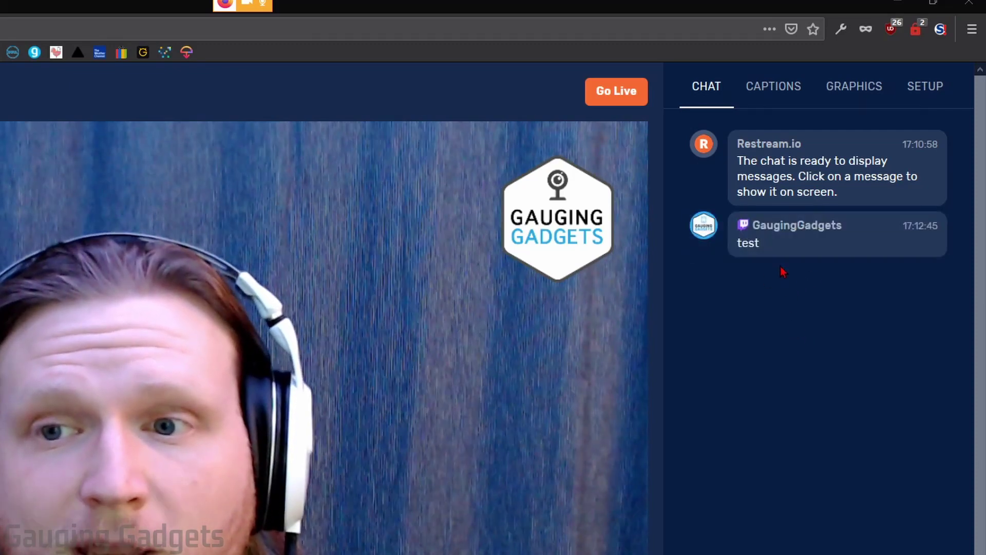
pyautogui.moveTo(713, 244)
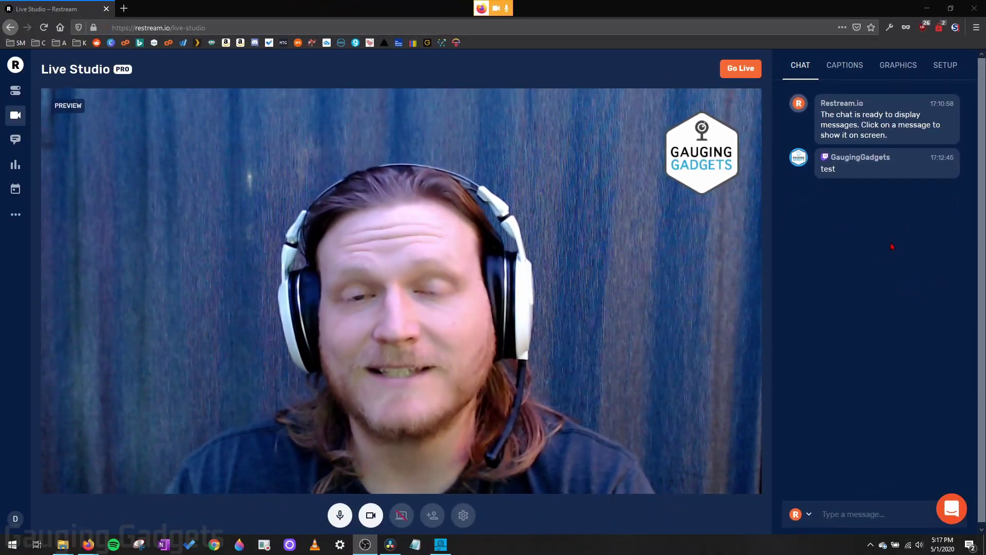
pyautogui.click(887, 163)
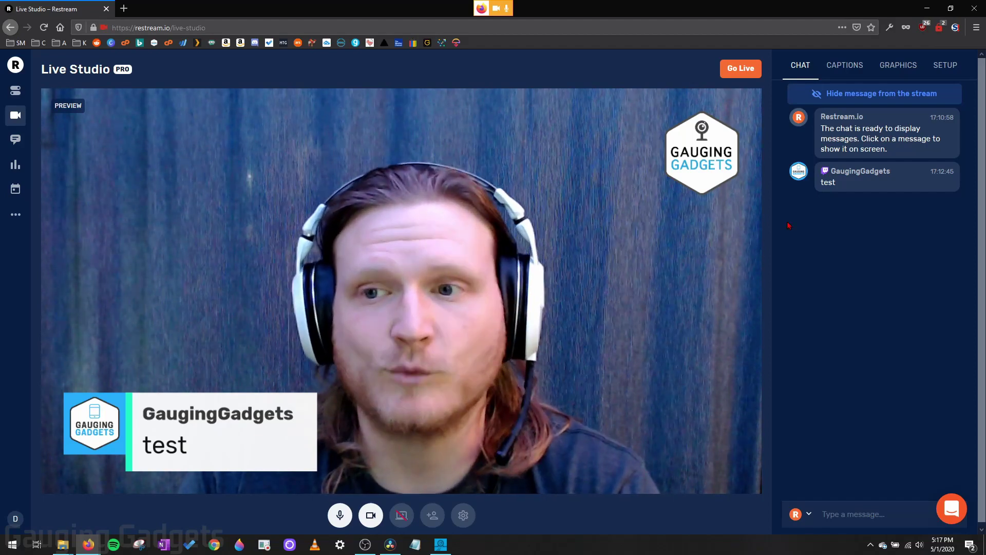
pyautogui.click(880, 187)
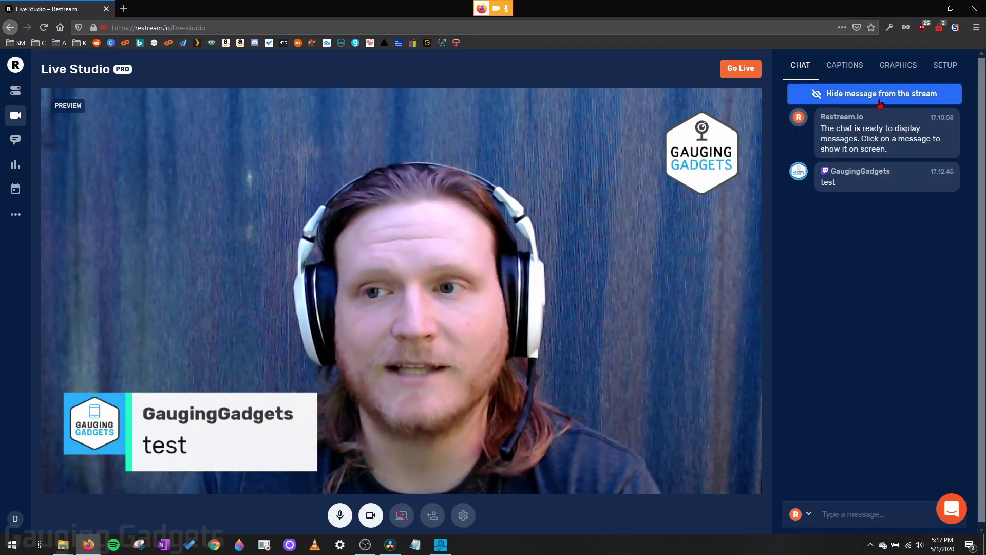
pyautogui.click(877, 97)
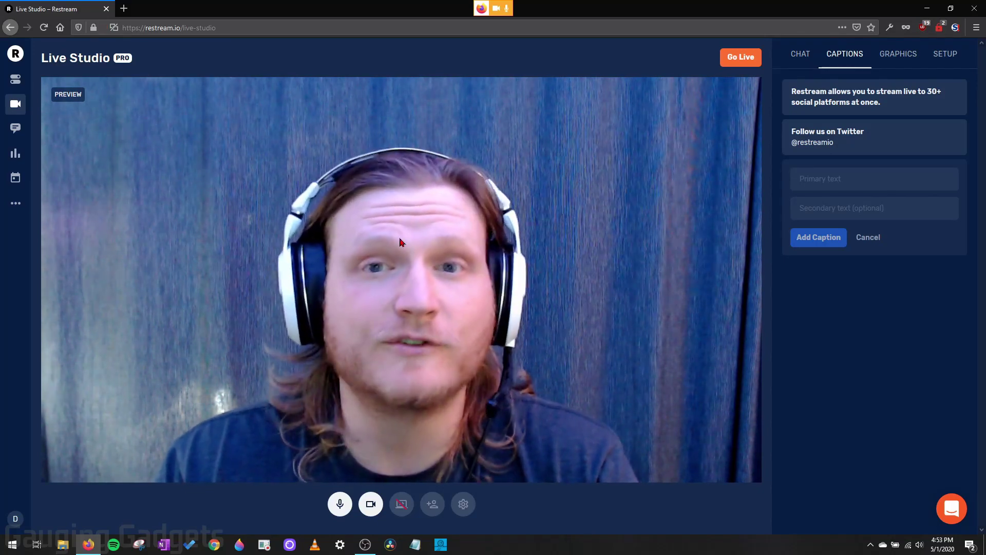
# - Show the "Follow us on Twitter" caption on the preview and hide it again
pyautogui.moveTo(906, 144)
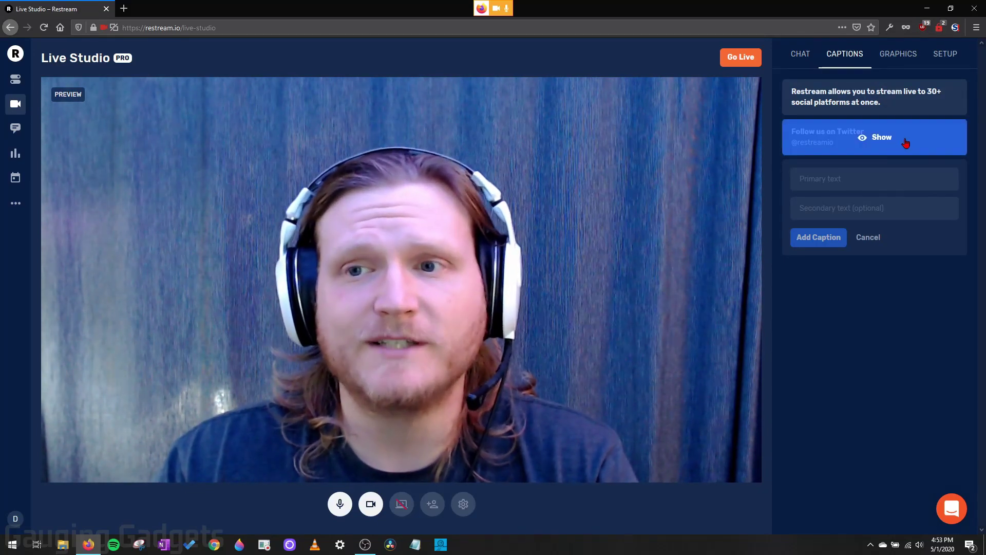
pyautogui.click(883, 139)
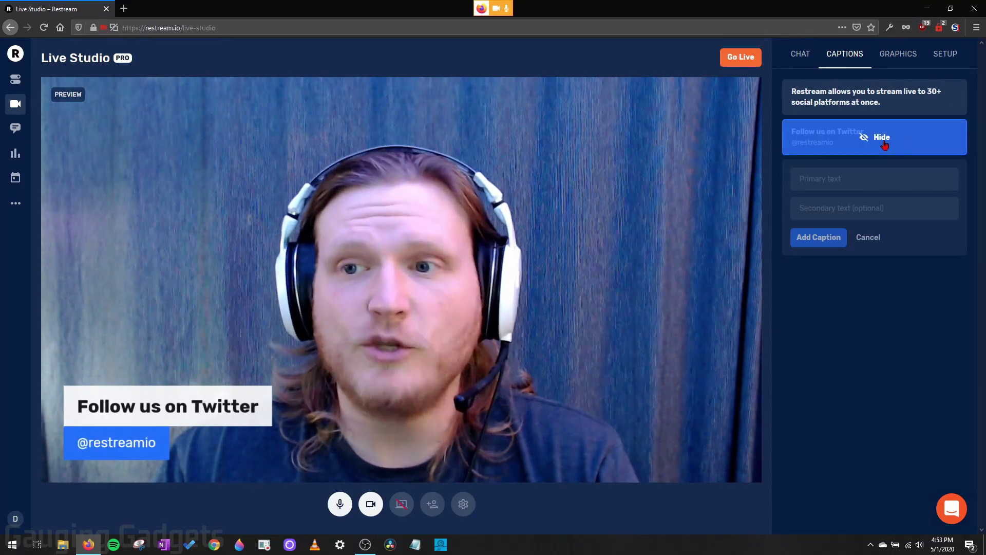
pyautogui.click(883, 141)
pyautogui.click(842, 179)
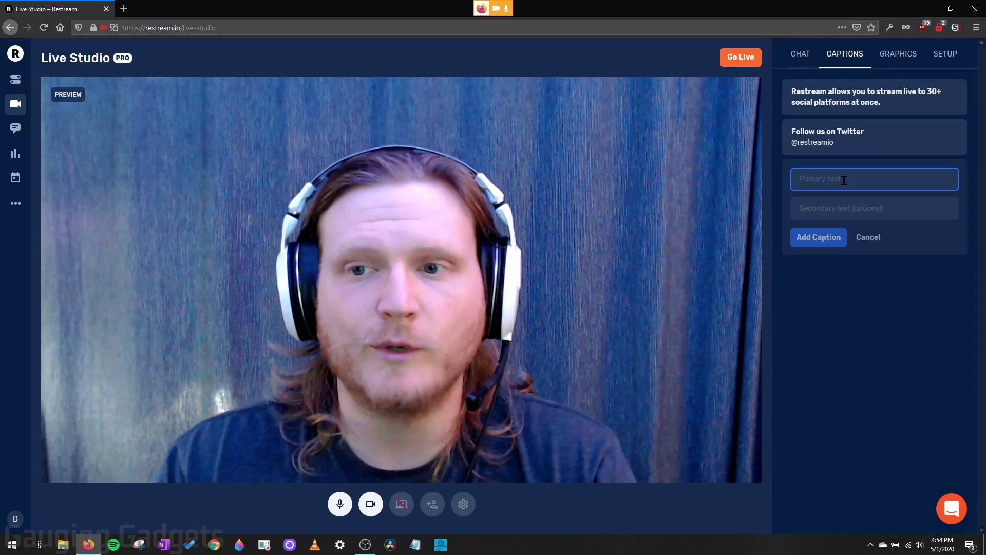
pyautogui.click(873, 196)
pyautogui.click(842, 208)
pyautogui.click(832, 225)
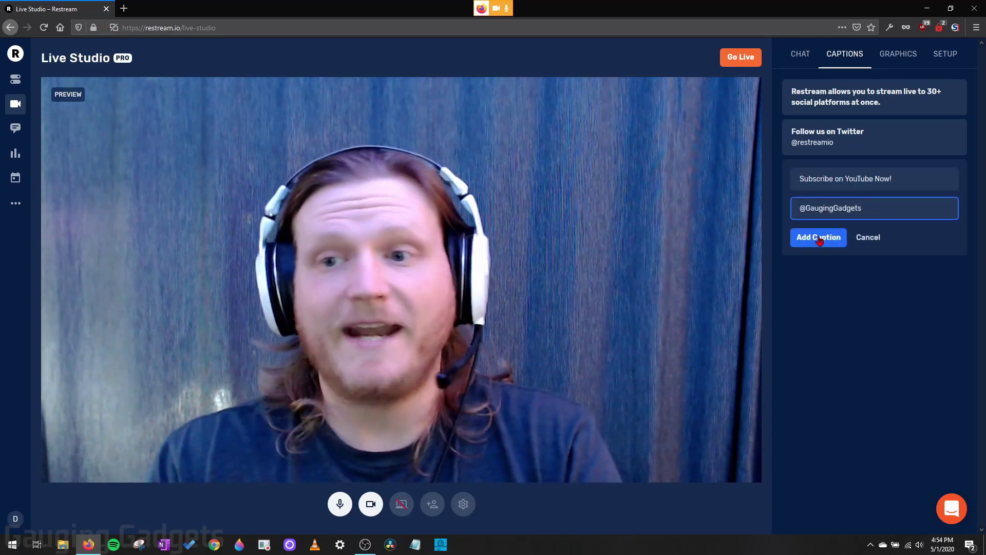
pyautogui.click(820, 239)
# - Display the "Subscribe on YouTube Now!" caption on the preview and delete it from the caption list
pyautogui.click(859, 176)
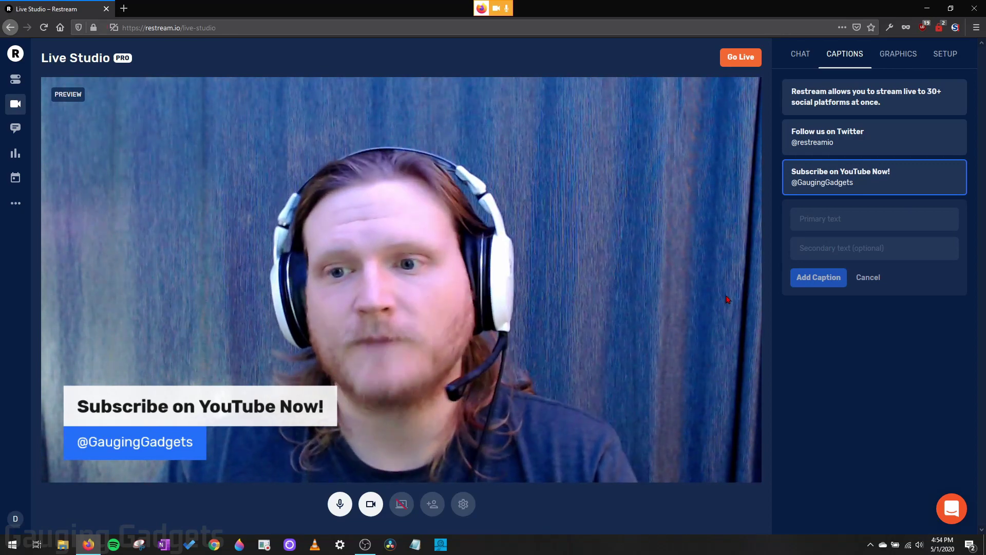
pyautogui.click(965, 166)
pyautogui.click(967, 159)
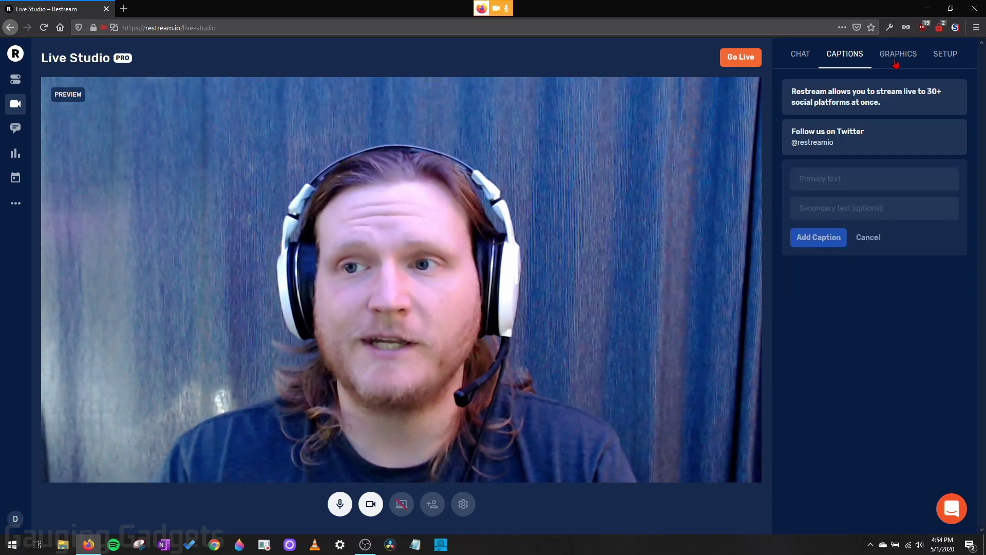
# - Show the default Restream.io logo on the preview and hide it again
pyautogui.click(899, 56)
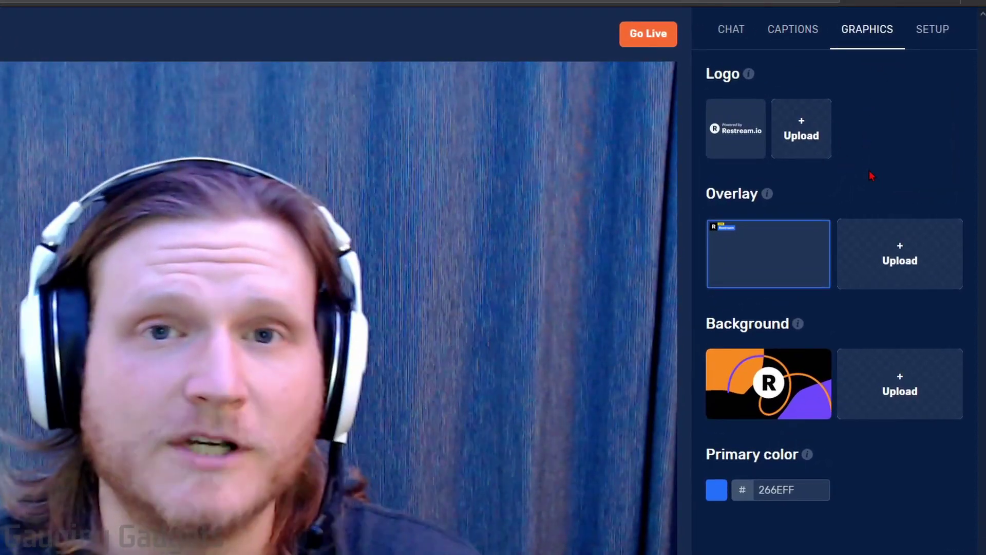
pyautogui.moveTo(731, 136)
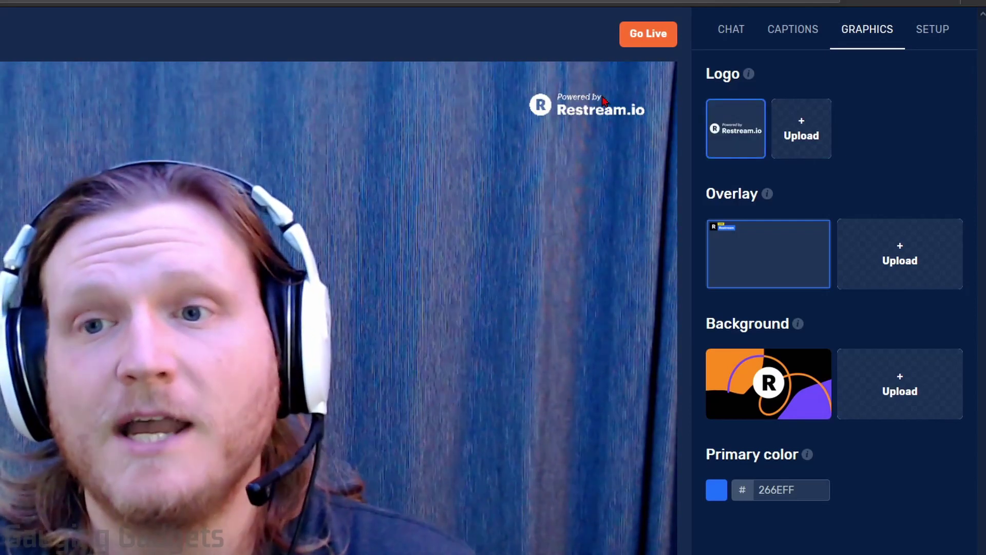
pyautogui.click(734, 133)
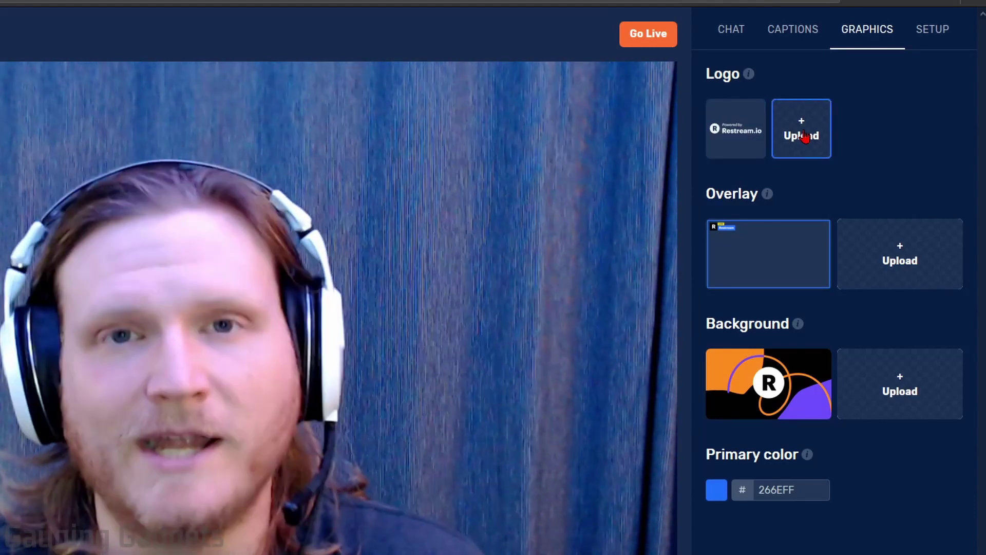
# - Upload the image GaugingGadgets_logorevamp_v1-08 as a custom logo and show it on the preview
pyautogui.click(805, 135)
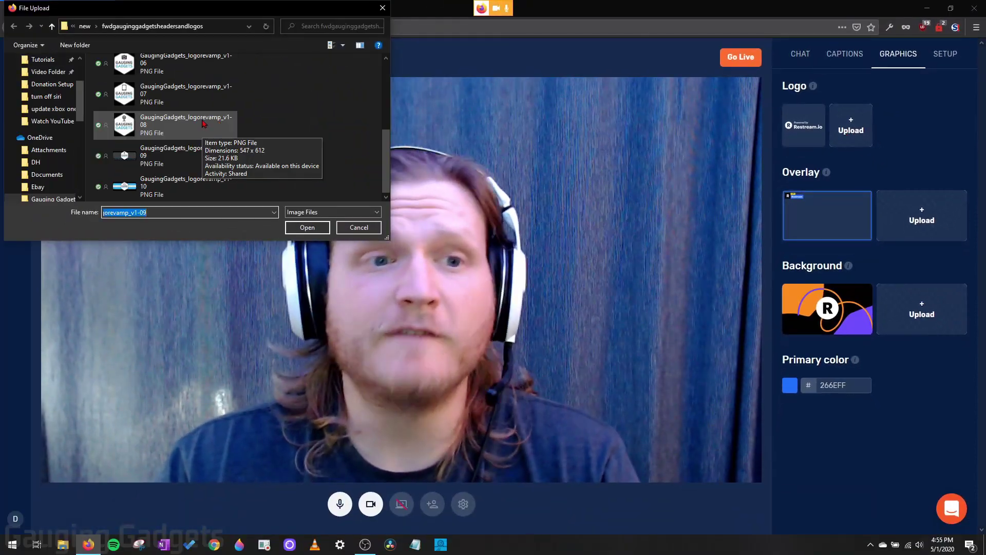
pyautogui.doubleClick(204, 123)
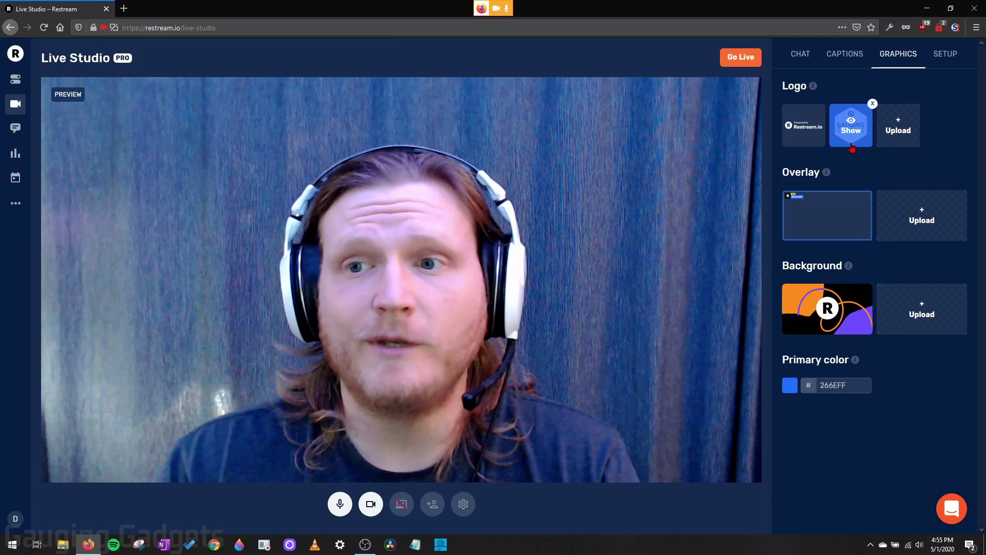
pyautogui.click(852, 132)
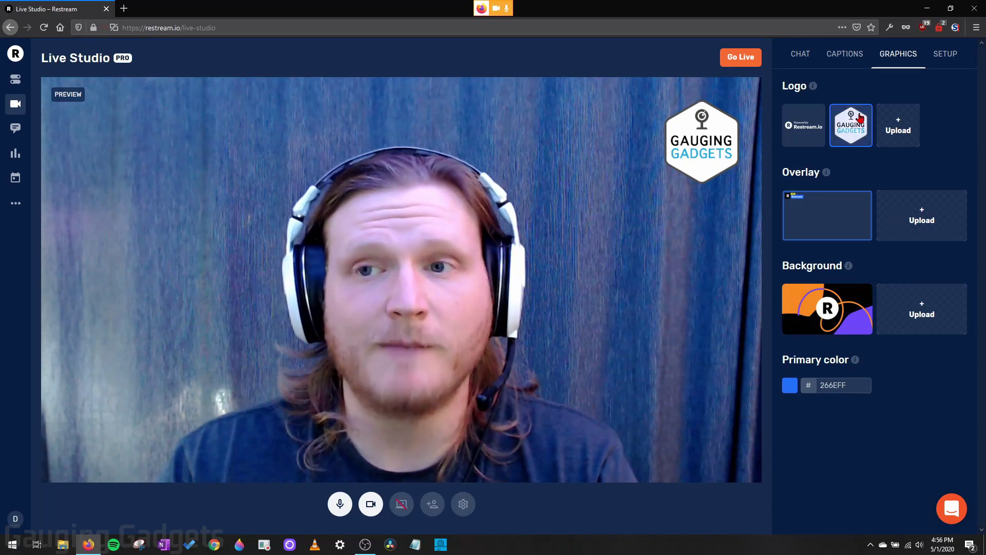
# - Display the "Follow us on Twitter" caption on the preview alongside the custom logo
pyautogui.click(855, 54)
pyautogui.moveTo(880, 143)
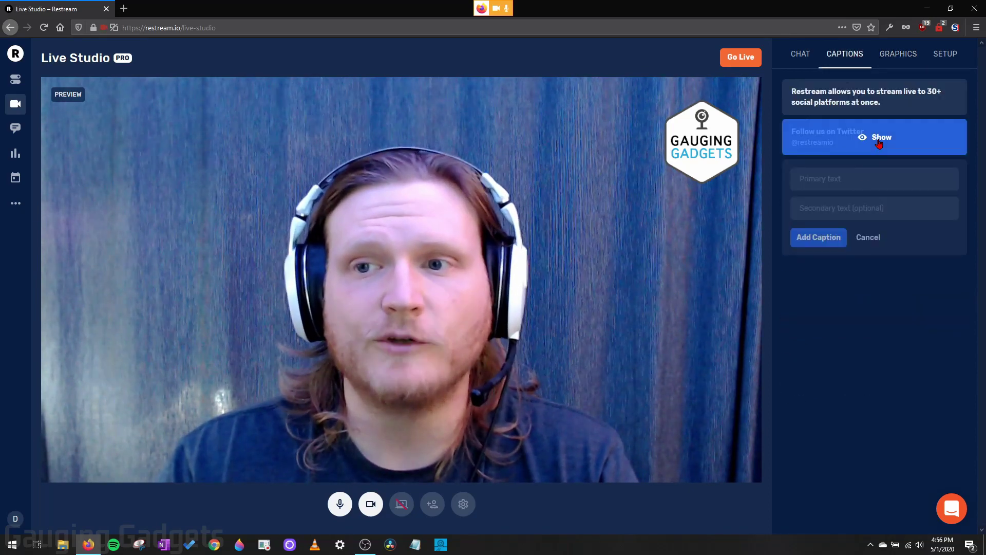
pyautogui.click(881, 137)
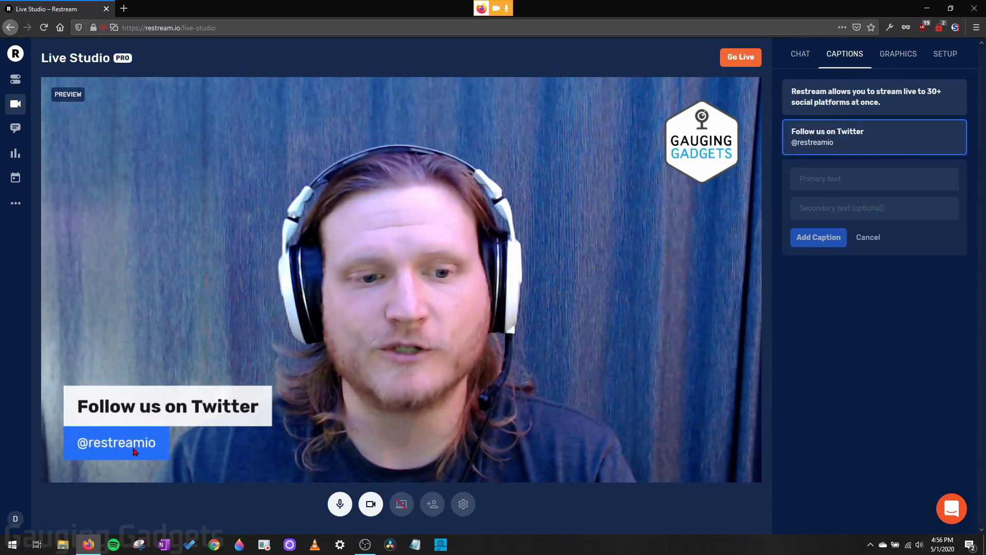
# - Set the primary graphics color to turquoise 26FFC6 and hide the Twitter caption
pyautogui.click(909, 48)
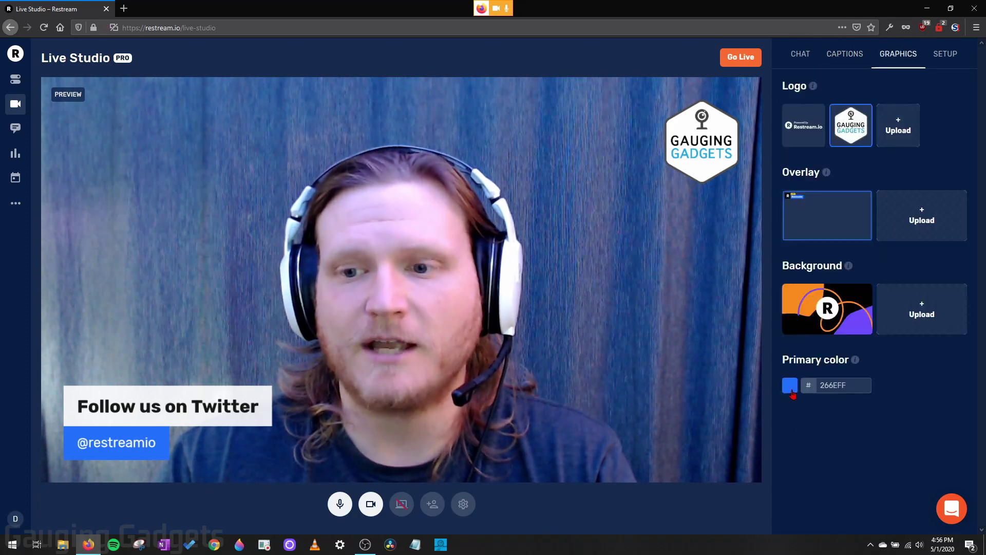
pyautogui.click(794, 391)
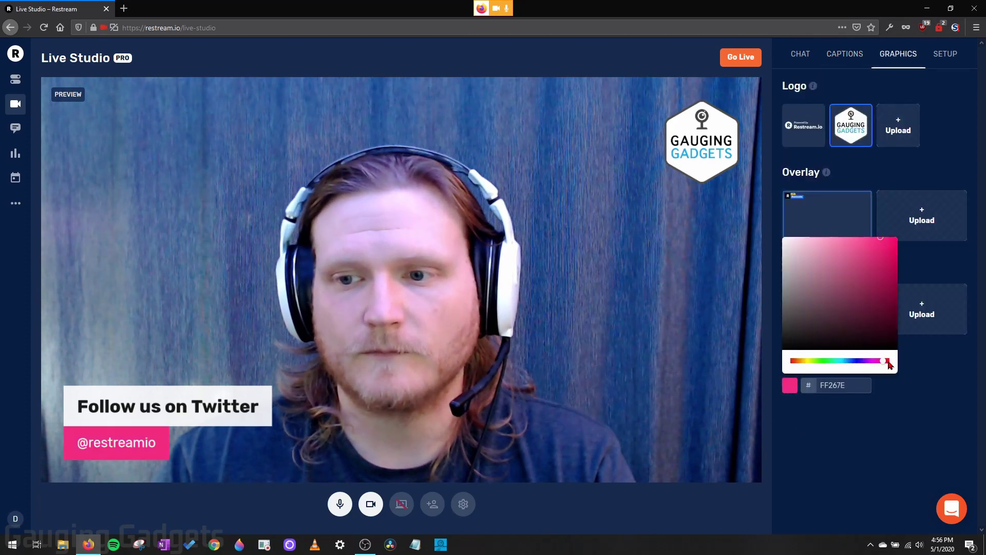
pyautogui.moveTo(845, 366); pyautogui.dragTo(804, 366)
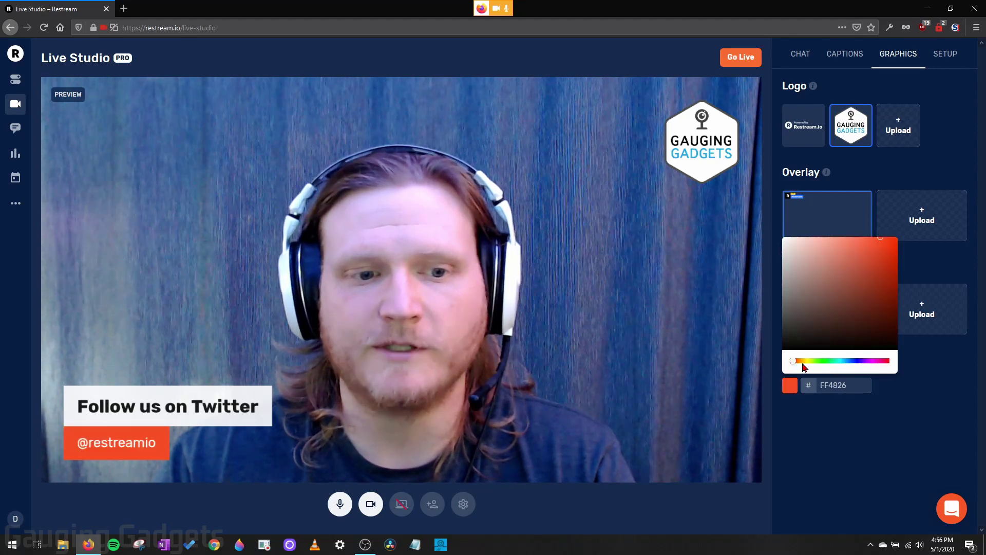
pyautogui.click(836, 362)
pyautogui.click(895, 144)
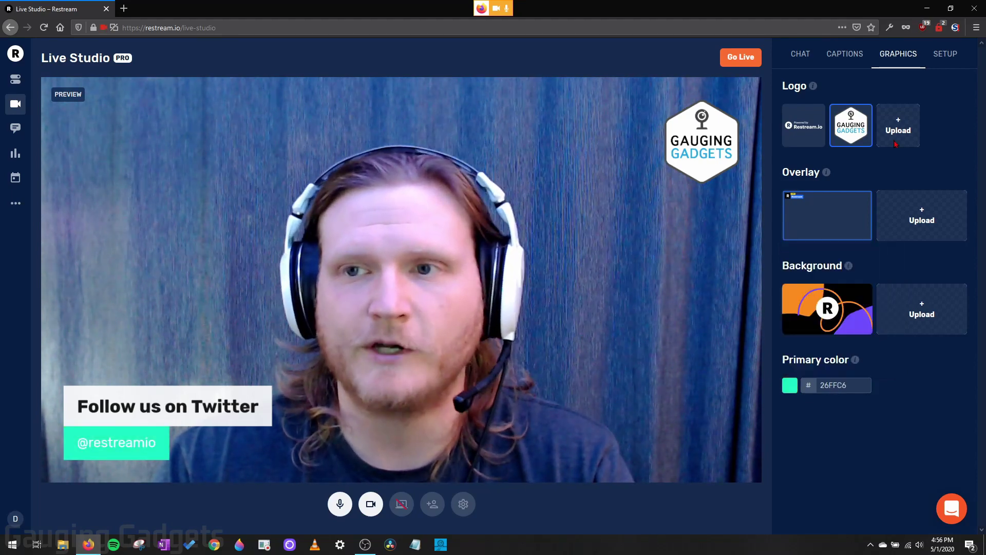
pyautogui.click(845, 53)
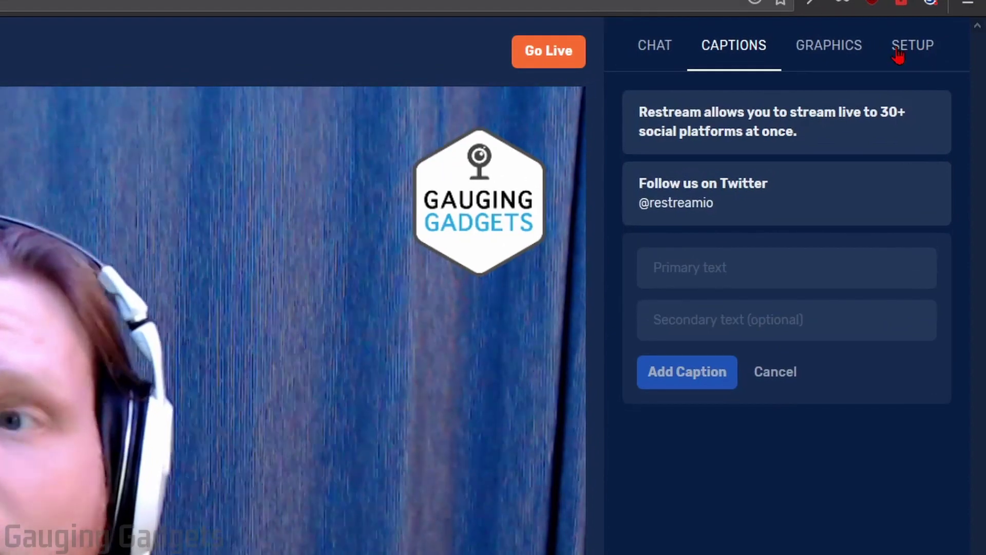
# - Examine the additional title options for the Twitch and Facebook destinations and the social alerts page, and return to the studio
pyautogui.click(913, 55)
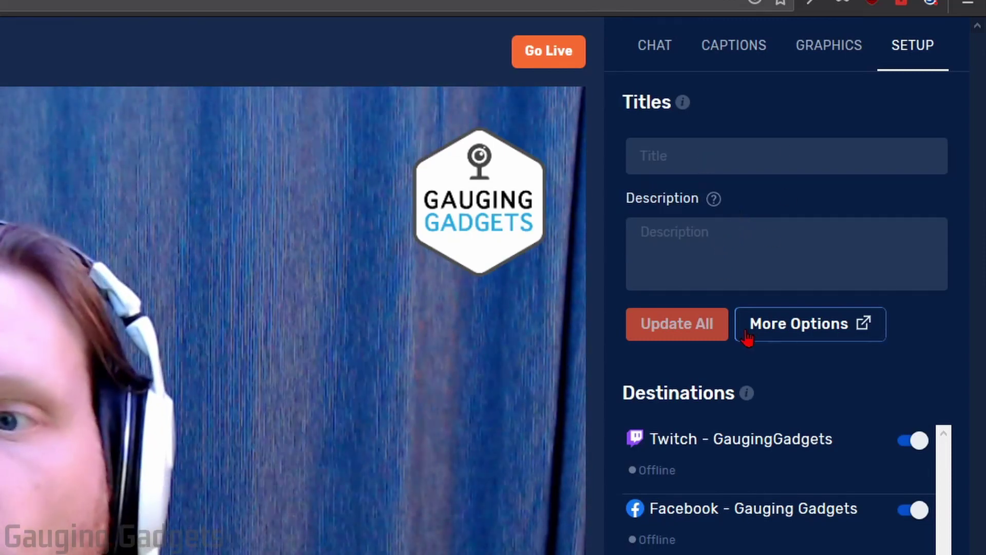
pyautogui.click(817, 334)
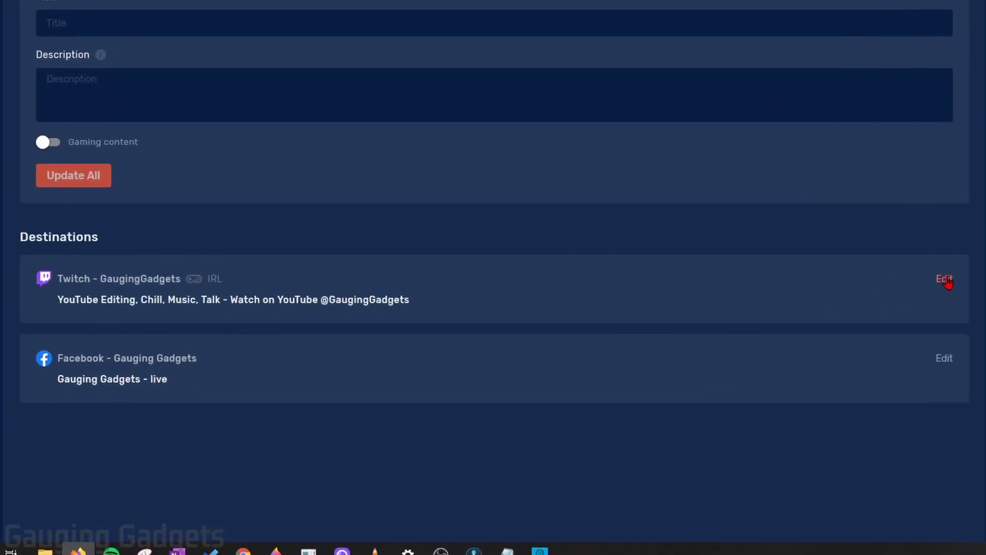
pyautogui.click(946, 280)
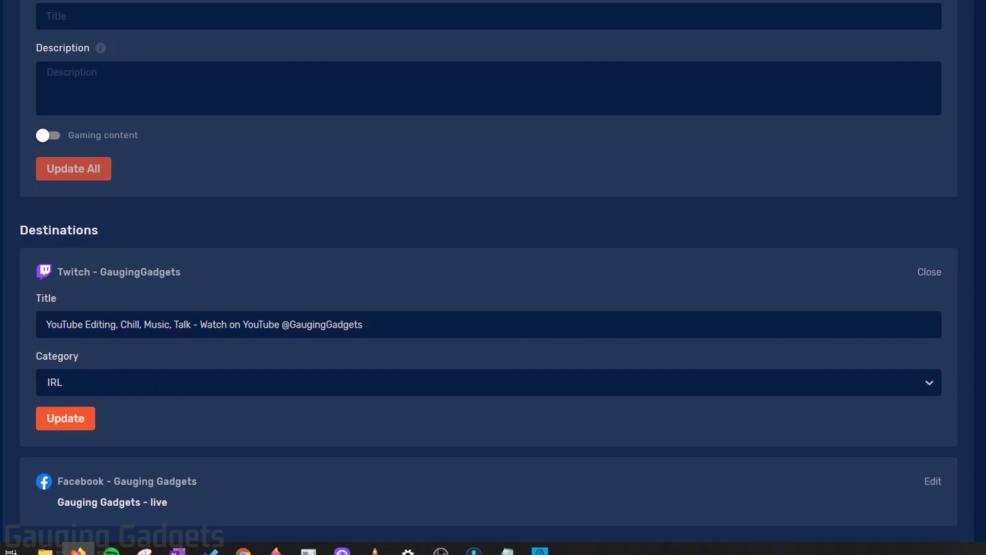
pyautogui.click(932, 487)
pyautogui.scroll(-4, 804, 432)
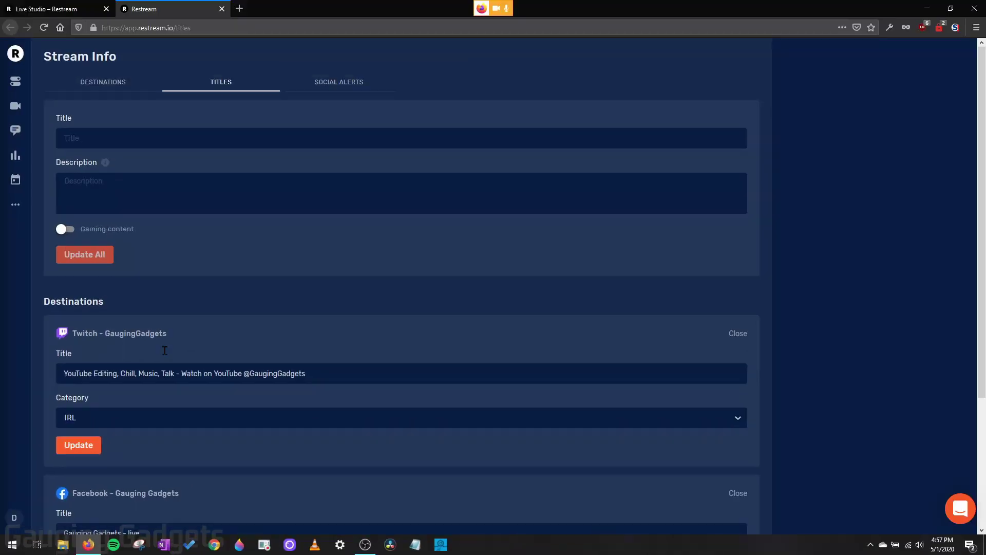
pyautogui.click(352, 85)
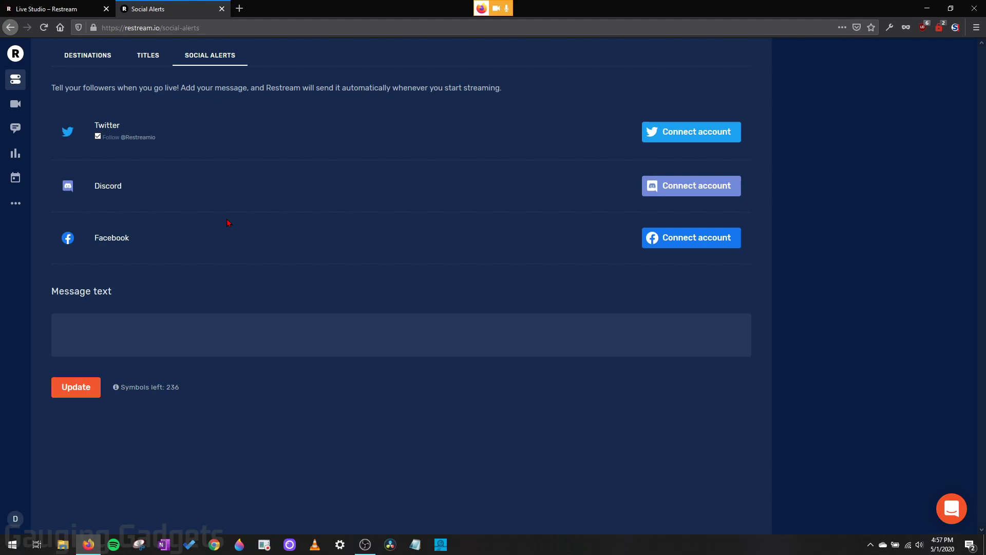
pyautogui.hotkey('ctrl', 'w')
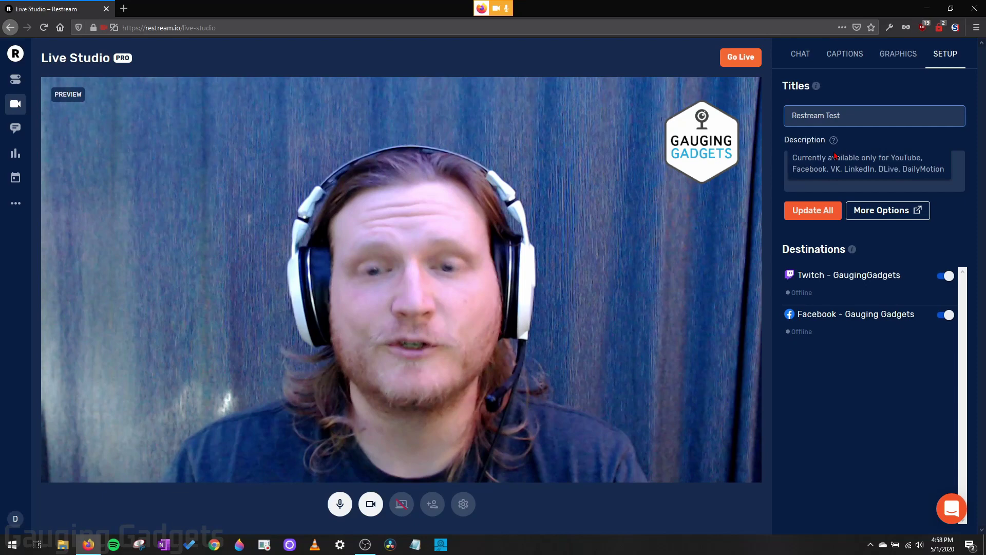
# - Update all destinations with the title "Restream Test" and try the Facebook destination's on/off switch
pyautogui.click(800, 214)
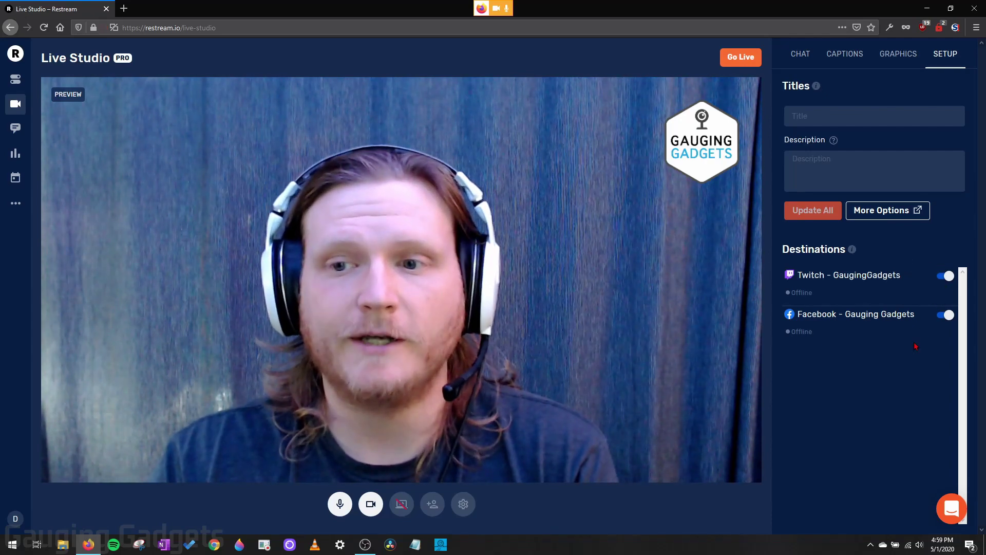
pyautogui.click(946, 316)
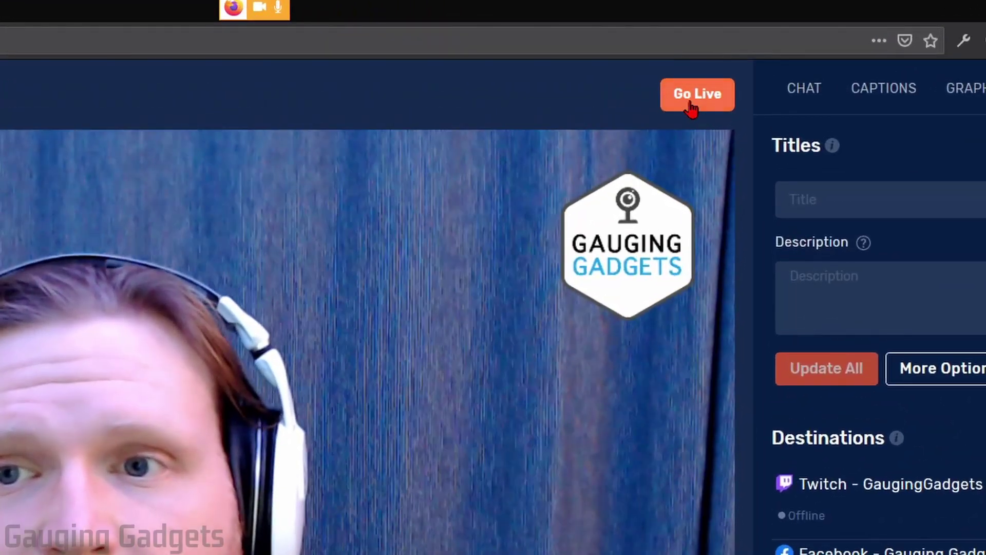
# - Go live from the studio, check the stream on the Twitch channel page, and close that page
pyautogui.click(738, 61)
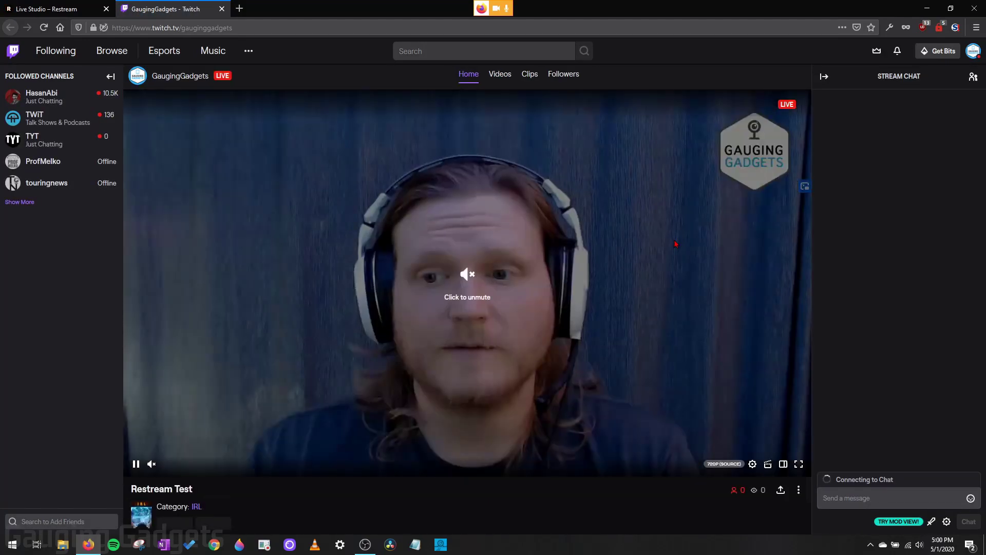
pyautogui.hotkey('ctrl', 'w')
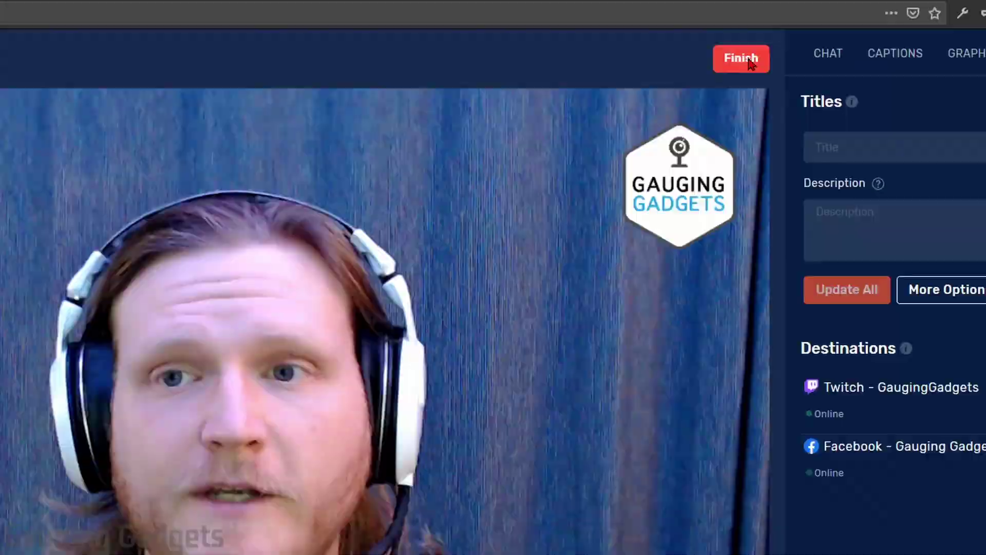
# - Finish the live stream and confirm ending it
pyautogui.click(749, 60)
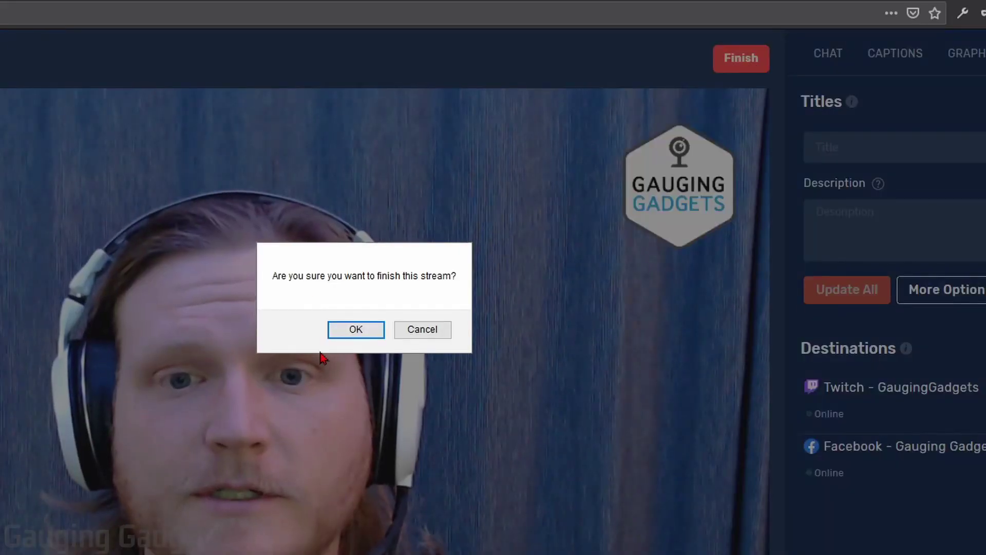
pyautogui.click(355, 332)
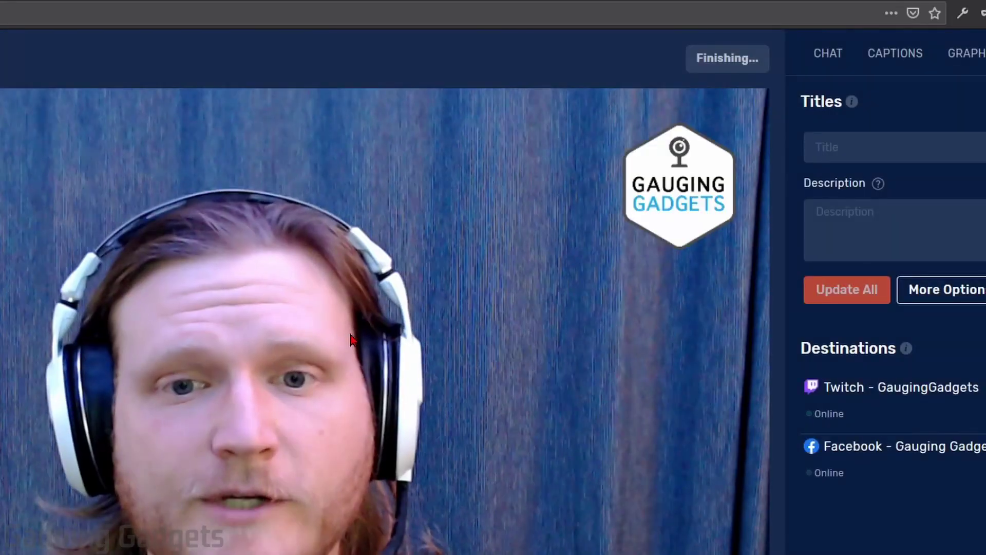